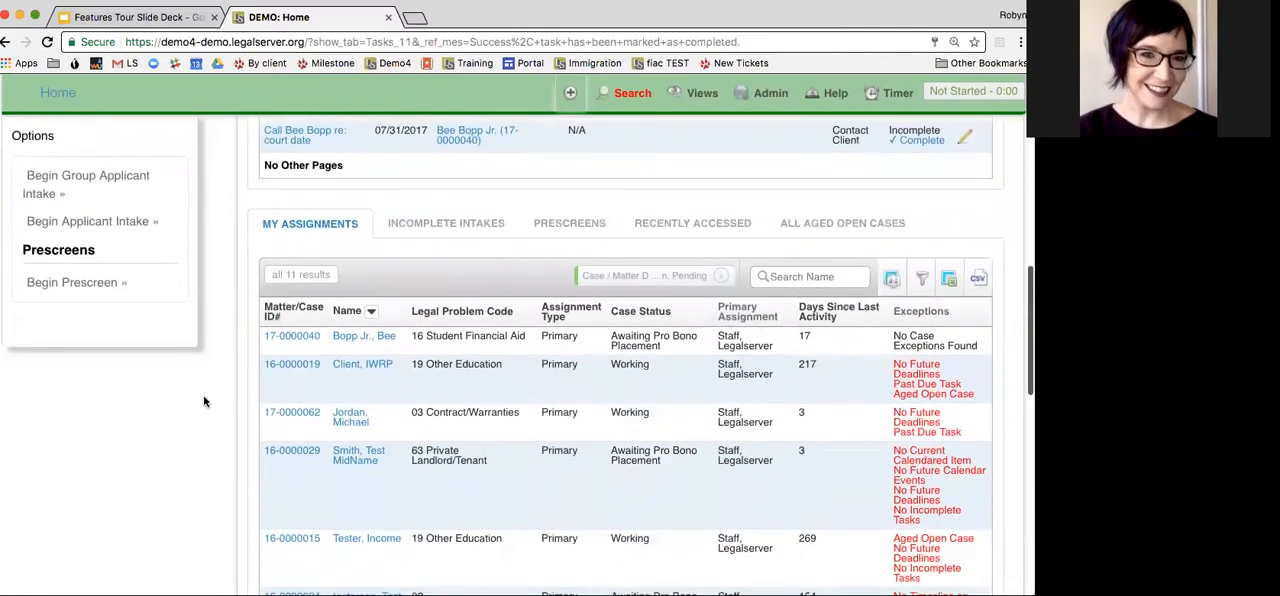
{"action": "scroll", "coordinate": [205, 403], "scroll_direction": "down", "scroll_amount": 2}
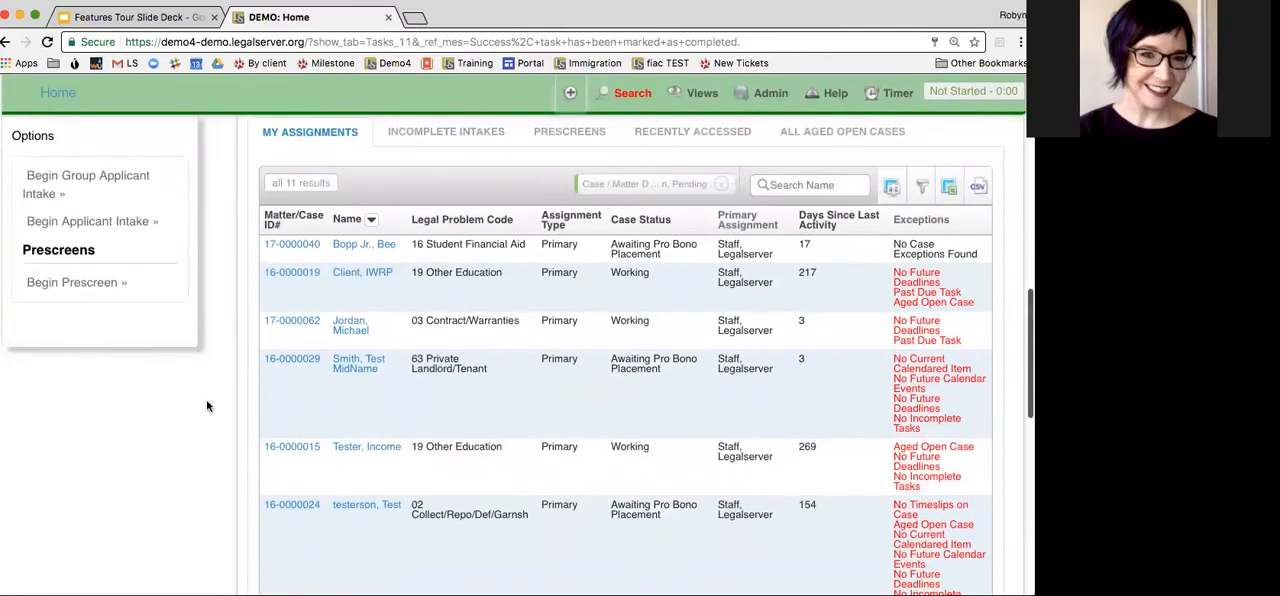
Open the Private Landlord/Tenant case awaiting pro bono placement from the assigned cases and review its case notes
{"action": "left_click", "coordinate": [281, 366]}
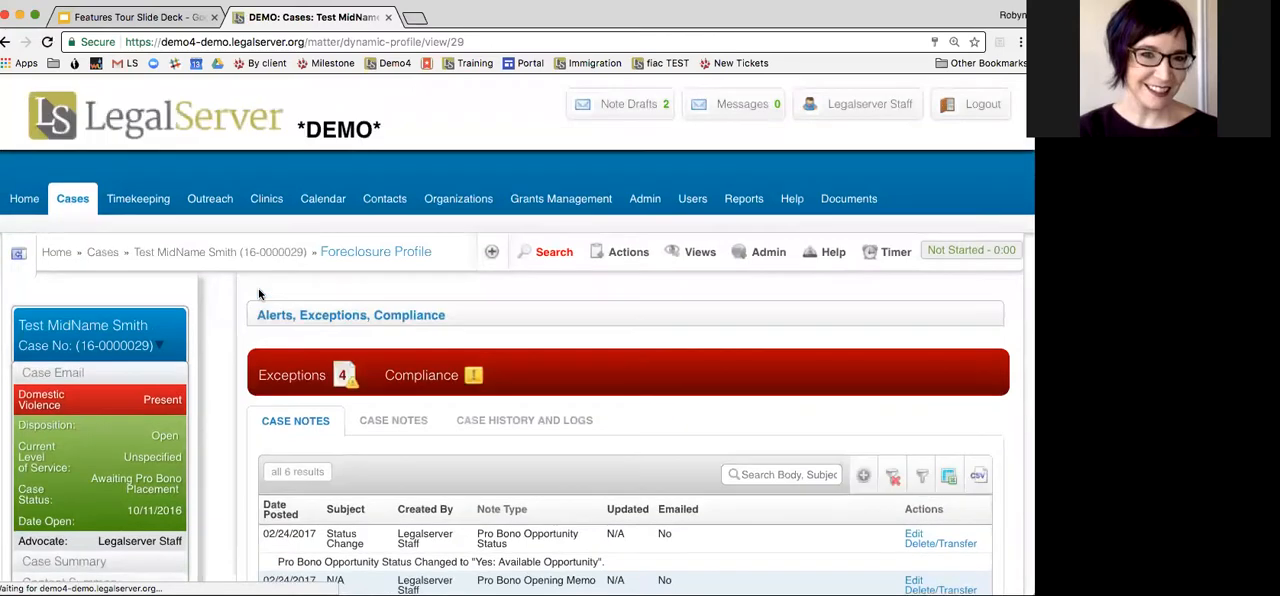
{"action": "scroll", "coordinate": [222, 311], "scroll_direction": "down", "scroll_amount": 3}
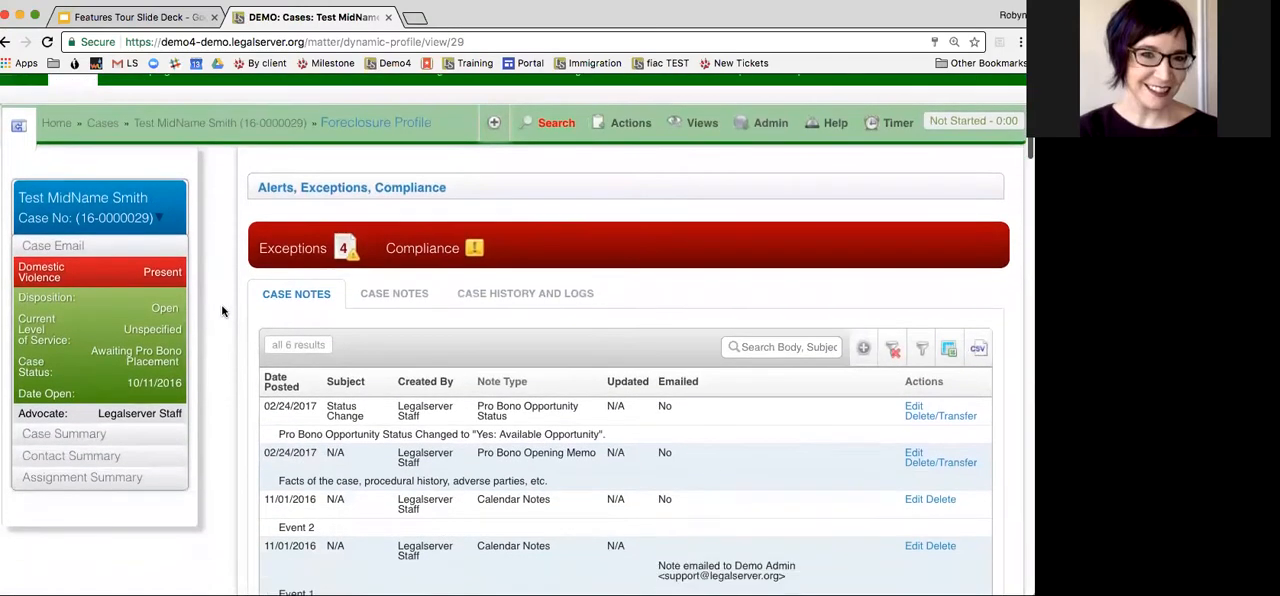
{"action": "scroll", "coordinate": [629, 354], "scroll_direction": "up", "scroll_amount": 2}
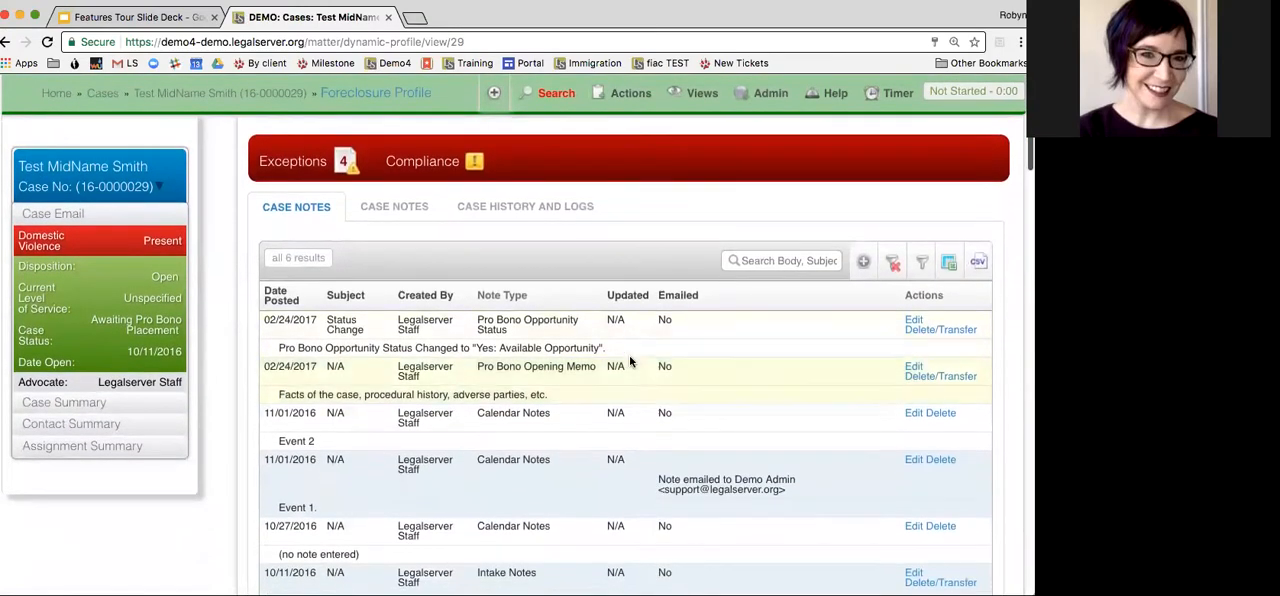
{"action": "scroll", "coordinate": [630, 362], "scroll_direction": "down", "scroll_amount": 1}
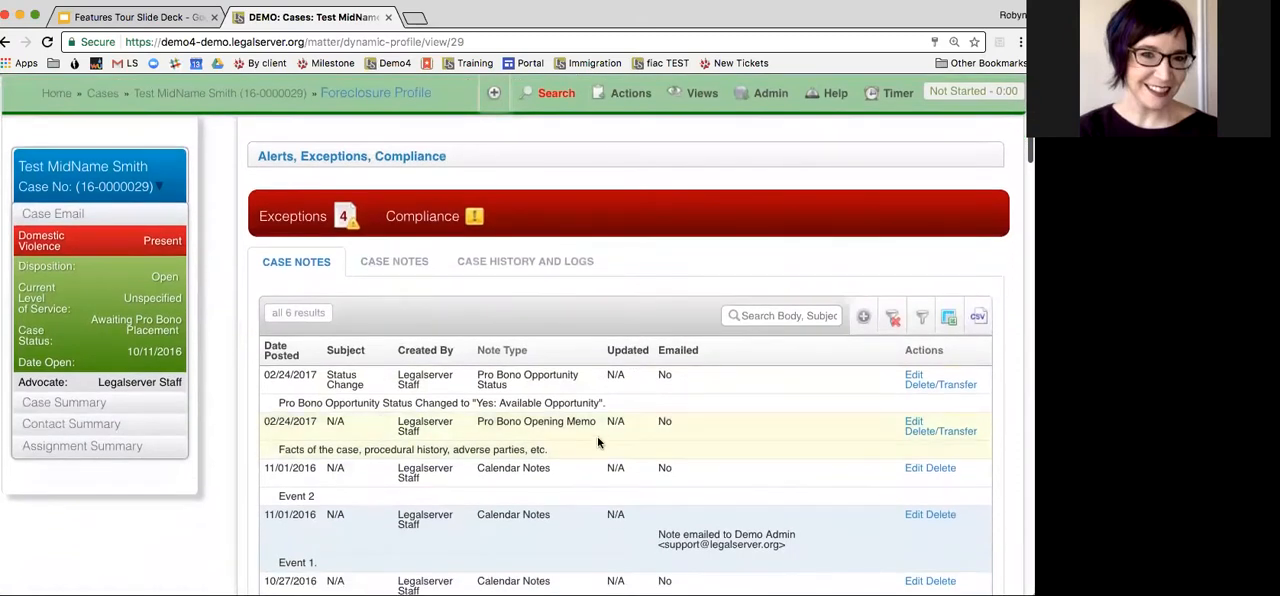
{"action": "scroll", "coordinate": [597, 440], "scroll_direction": "down", "scroll_amount": 2}
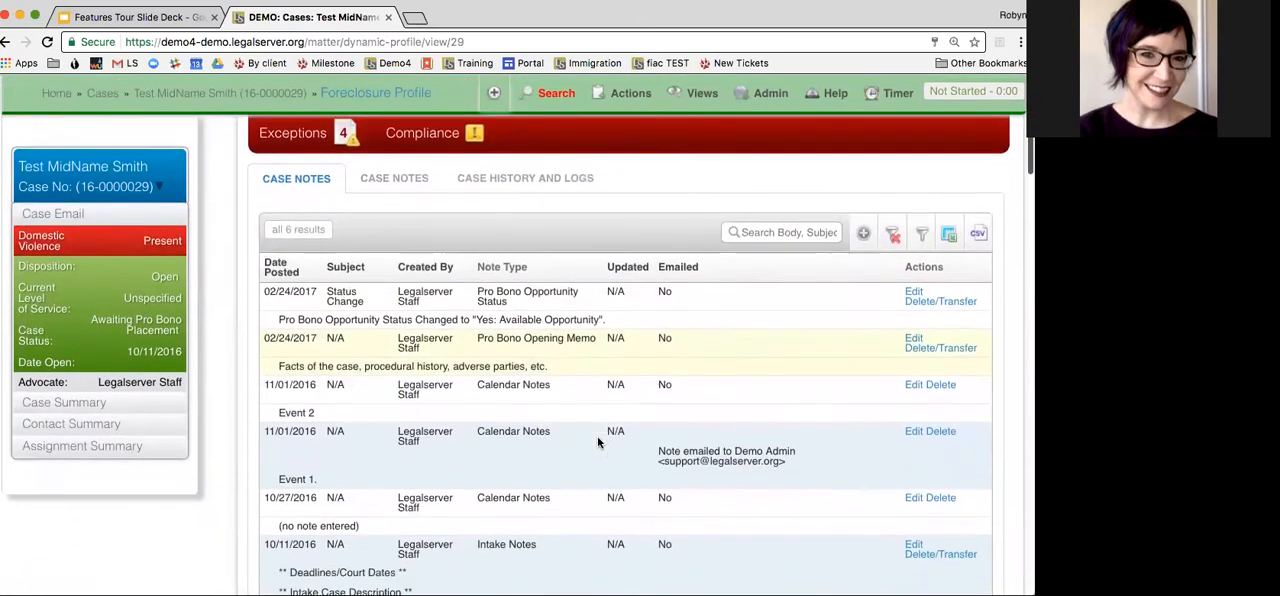
{"action": "scroll", "coordinate": [556, 242], "scroll_direction": "down", "scroll_amount": 8}
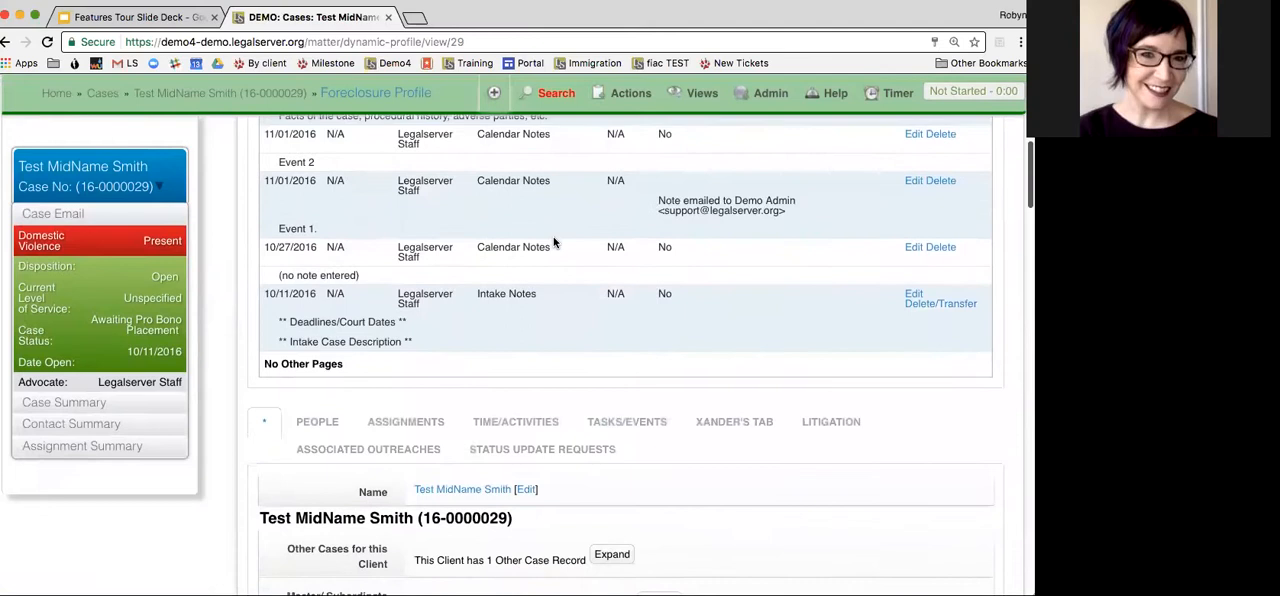
{"action": "scroll", "coordinate": [552, 238], "scroll_direction": "down", "scroll_amount": 2}
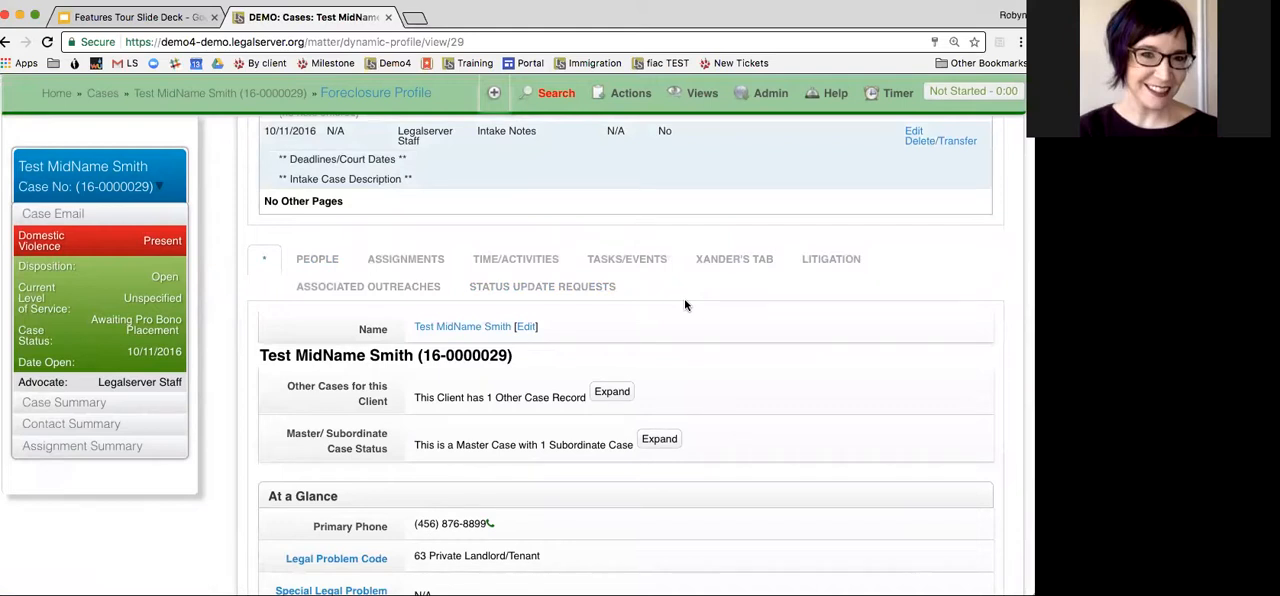
Examine the case's Tasks/Events information, including incomplete tasks, upcoming events and clinic events
{"action": "left_click", "coordinate": [640, 271]}
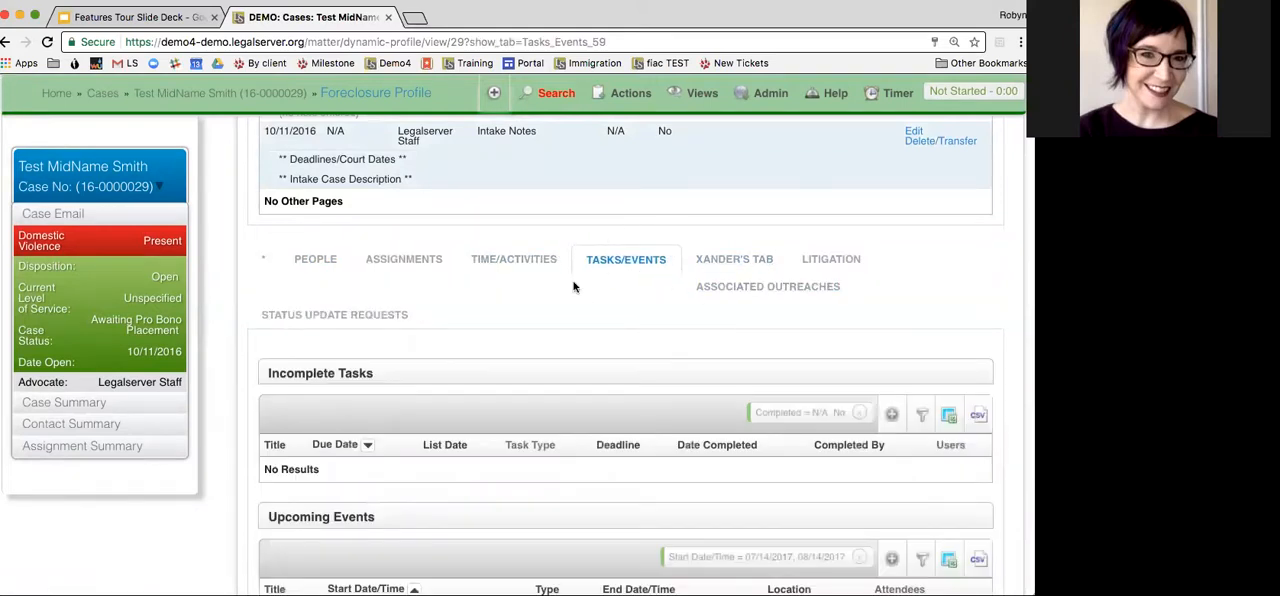
{"action": "scroll", "coordinate": [573, 290], "scroll_direction": "down", "scroll_amount": 2}
{"action": "scroll", "coordinate": [545, 410], "scroll_direction": "down", "scroll_amount": 3}
{"action": "scroll", "coordinate": [545, 410], "scroll_direction": "up", "scroll_amount": 1}
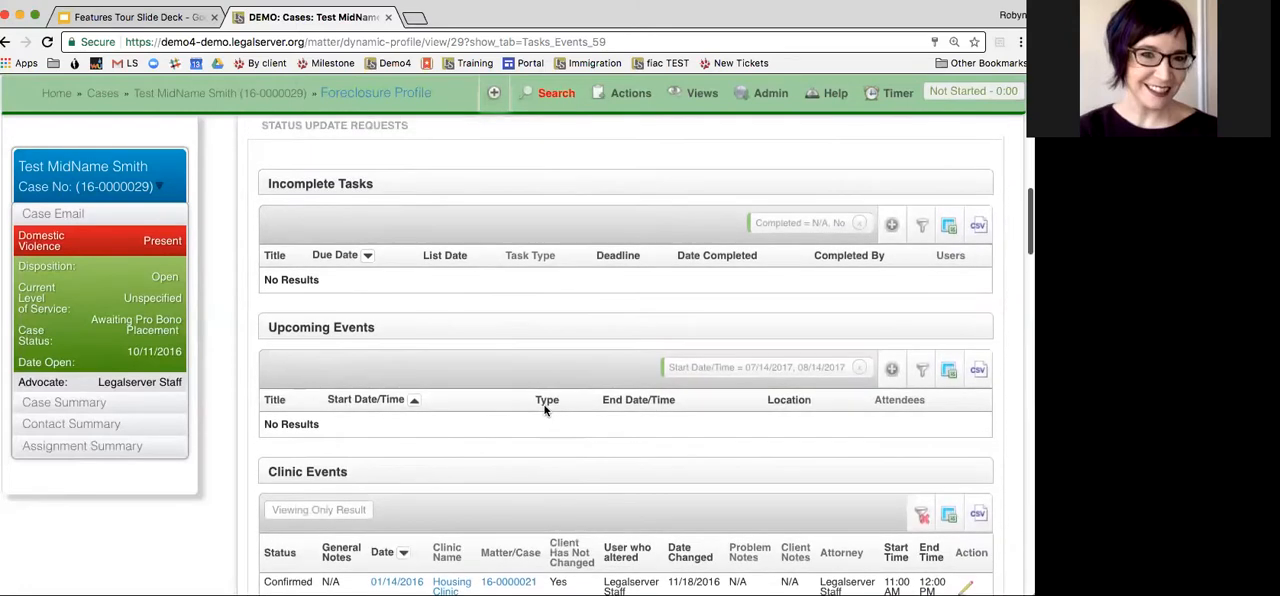
{"action": "scroll", "coordinate": [460, 384], "scroll_direction": "up", "scroll_amount": 10}
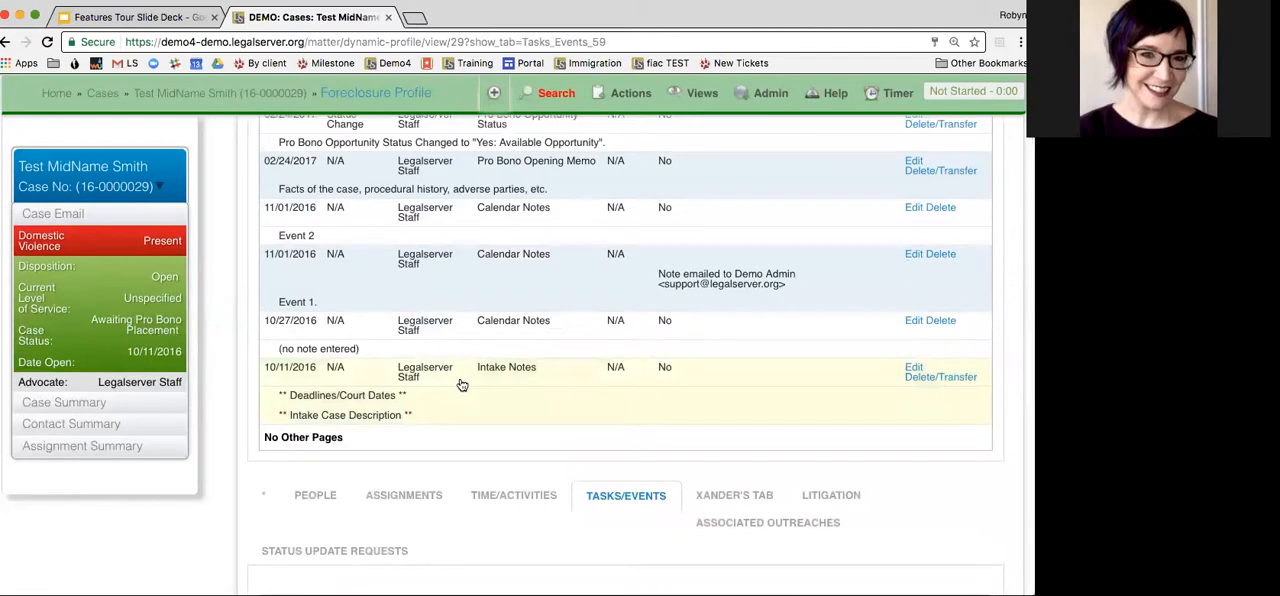
{"action": "scroll", "coordinate": [462, 385], "scroll_direction": "up", "scroll_amount": 6}
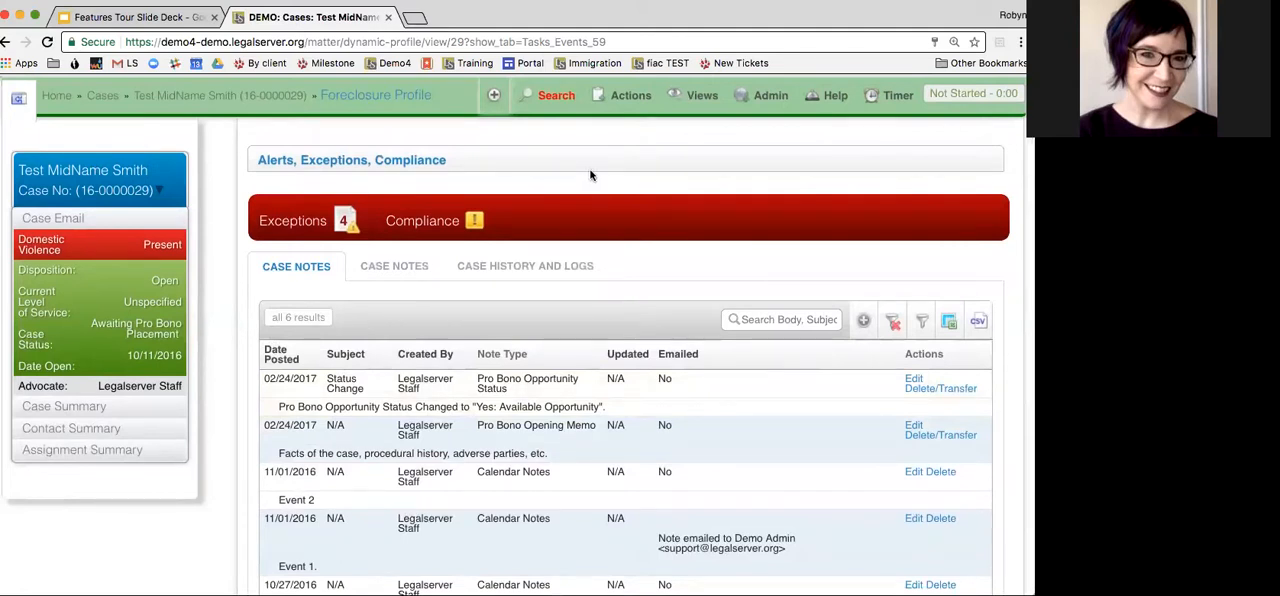
Look up event actions for the case with the keyword "eve" and open a new Schedule Event form from the Scheduling group
{"action": "left_click", "coordinate": [631, 102]}
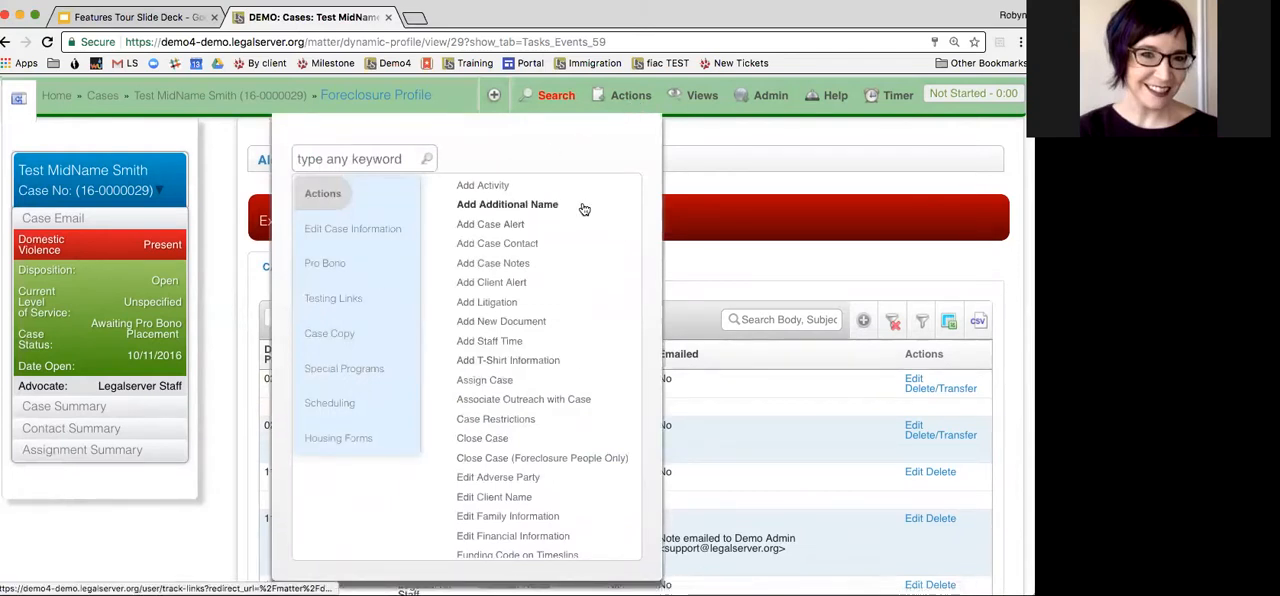
{"action": "left_click", "coordinate": [378, 156]}
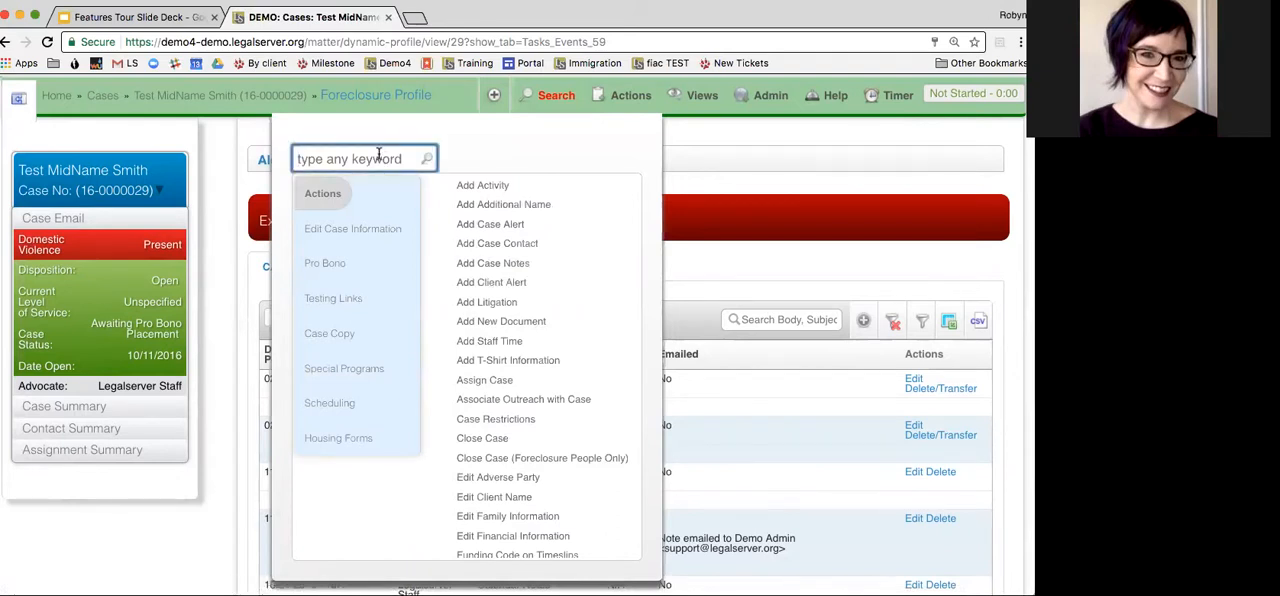
{"action": "type", "text": "eve"}
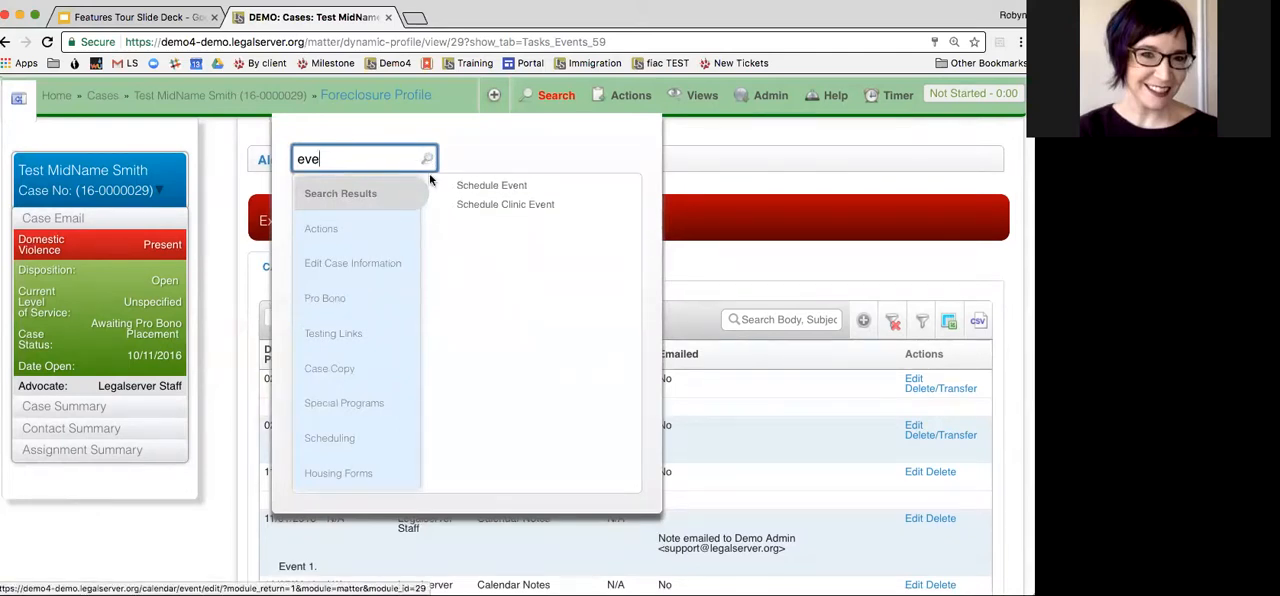
{"action": "left_click", "coordinate": [352, 440]}
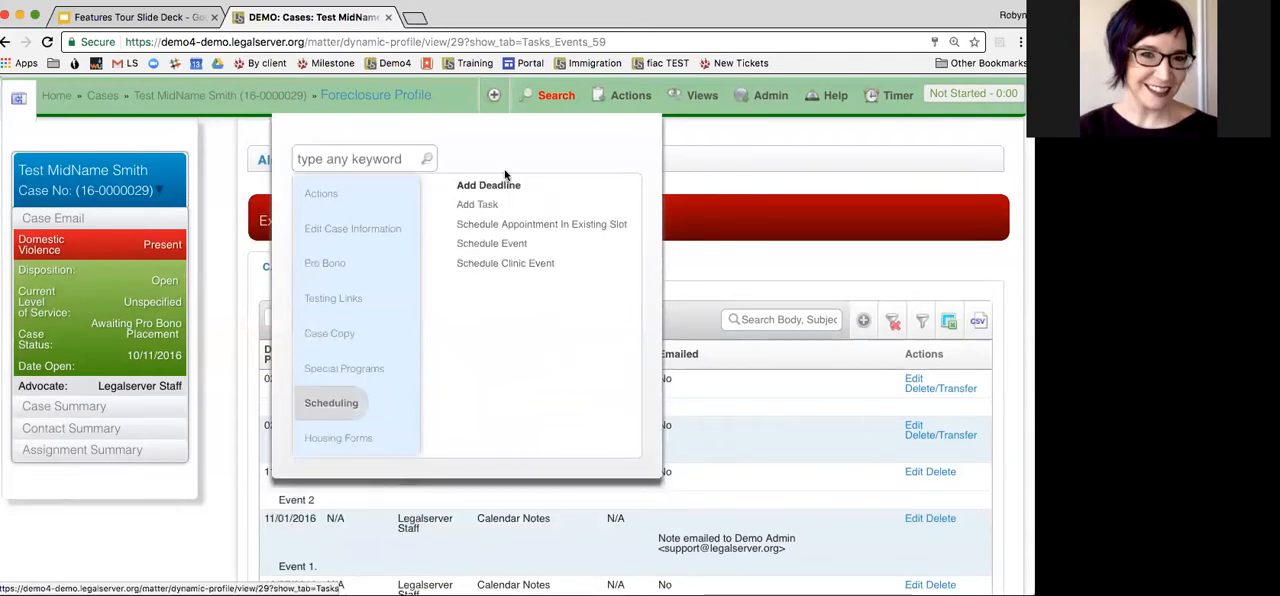
{"action": "left_click", "coordinate": [498, 250]}
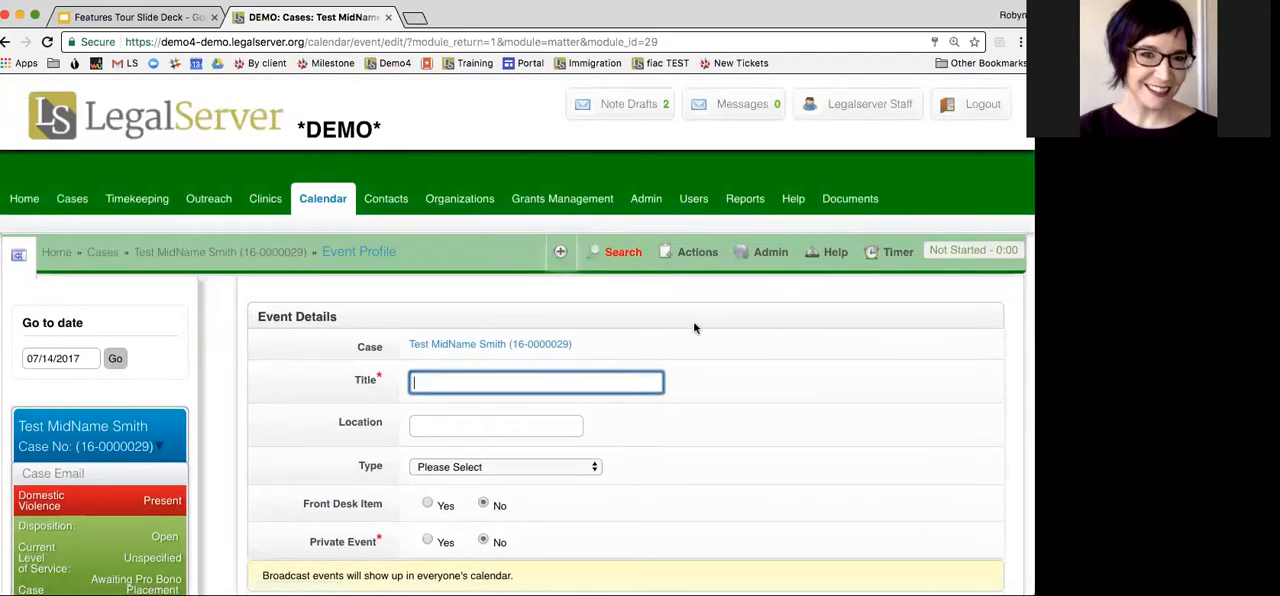
Title the new event Deposition and set its location to MegaFirm LLC
{"action": "scroll", "coordinate": [770, 340], "scroll_direction": "down", "scroll_amount": 1}
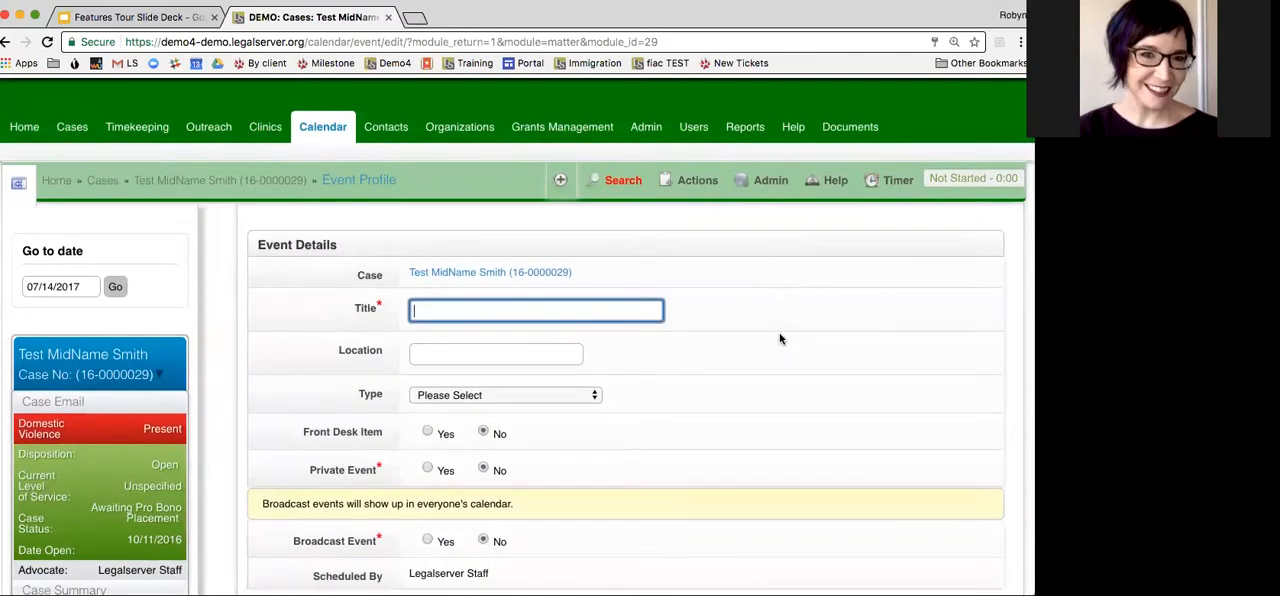
{"action": "scroll", "coordinate": [782, 323], "scroll_direction": "down", "scroll_amount": 1}
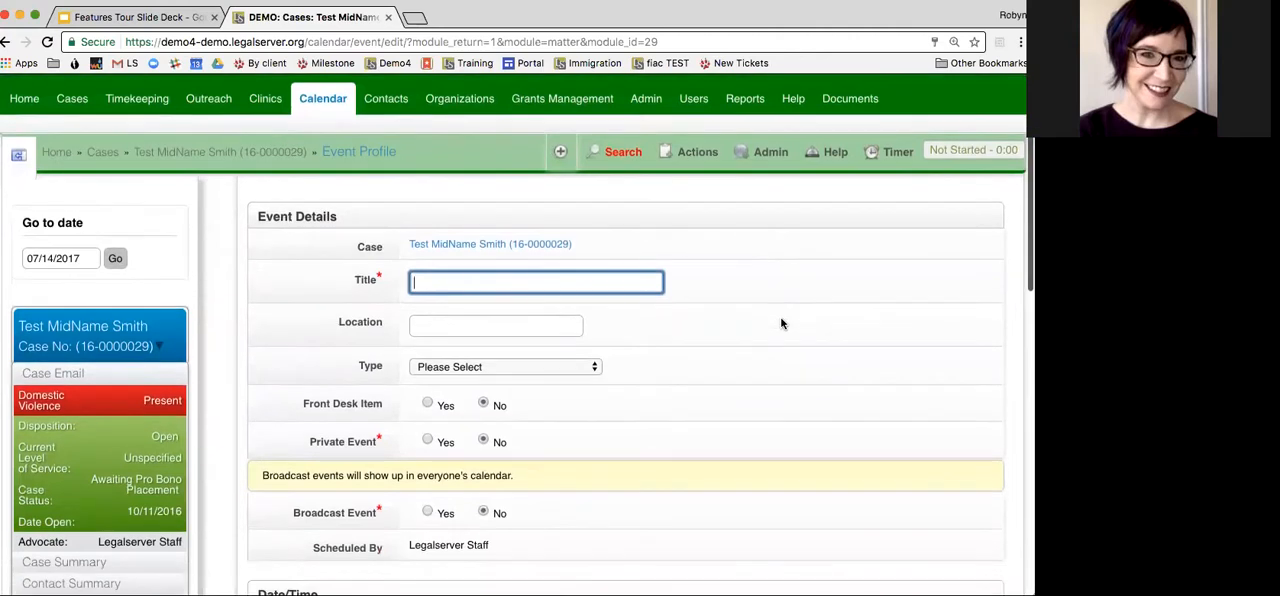
{"action": "scroll", "coordinate": [782, 323], "scroll_direction": "down", "scroll_amount": 1}
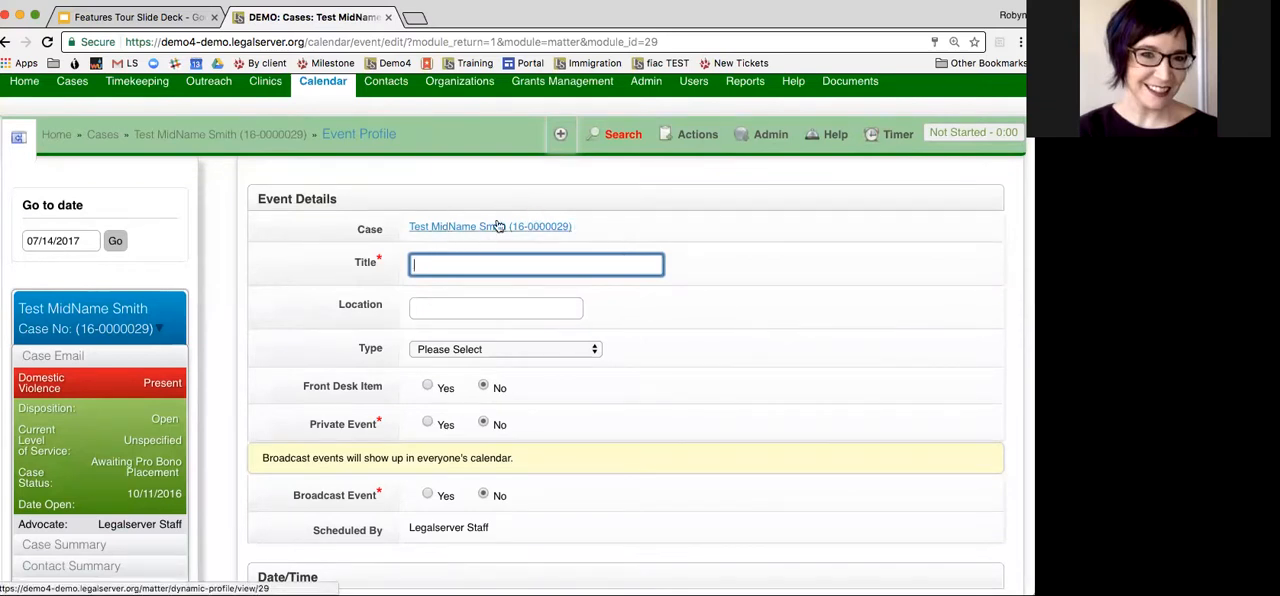
{"action": "scroll", "coordinate": [614, 223], "scroll_direction": "down", "scroll_amount": 1}
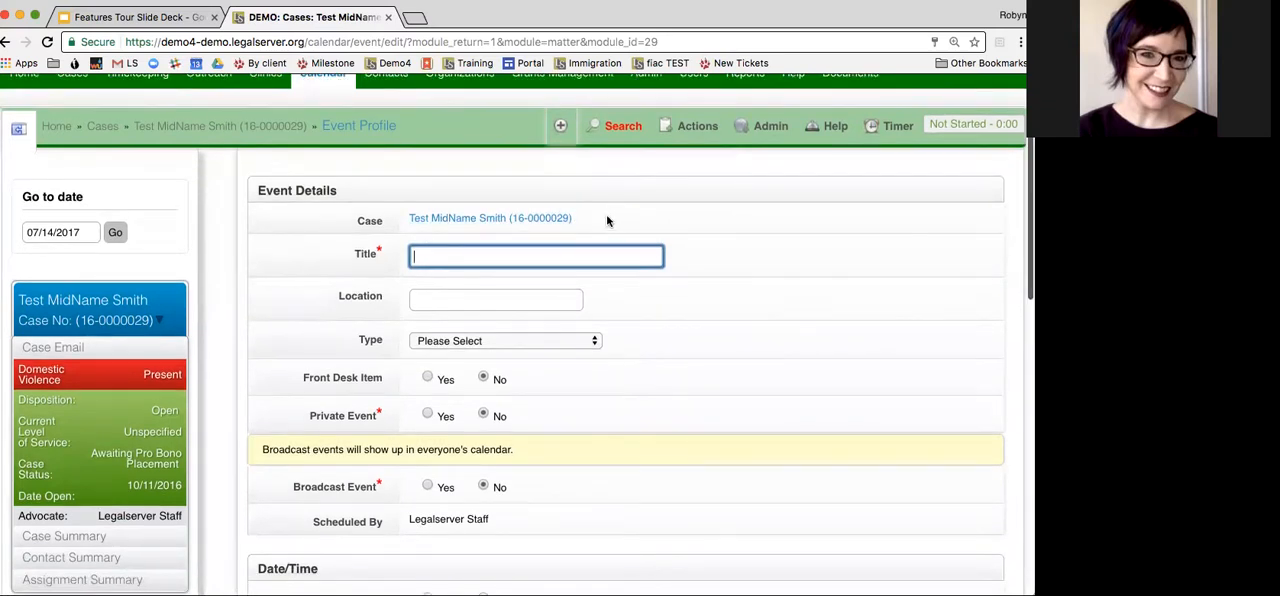
{"action": "scroll", "coordinate": [690, 236], "scroll_direction": "down", "scroll_amount": 1}
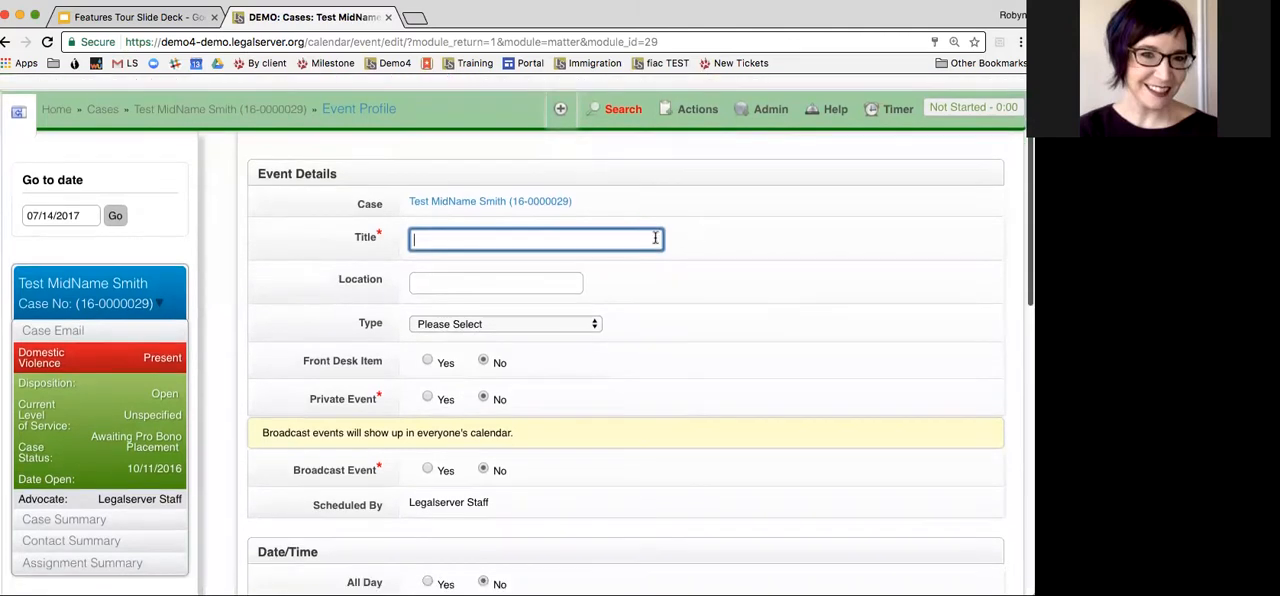
{"action": "type", "text": "Deposition"}
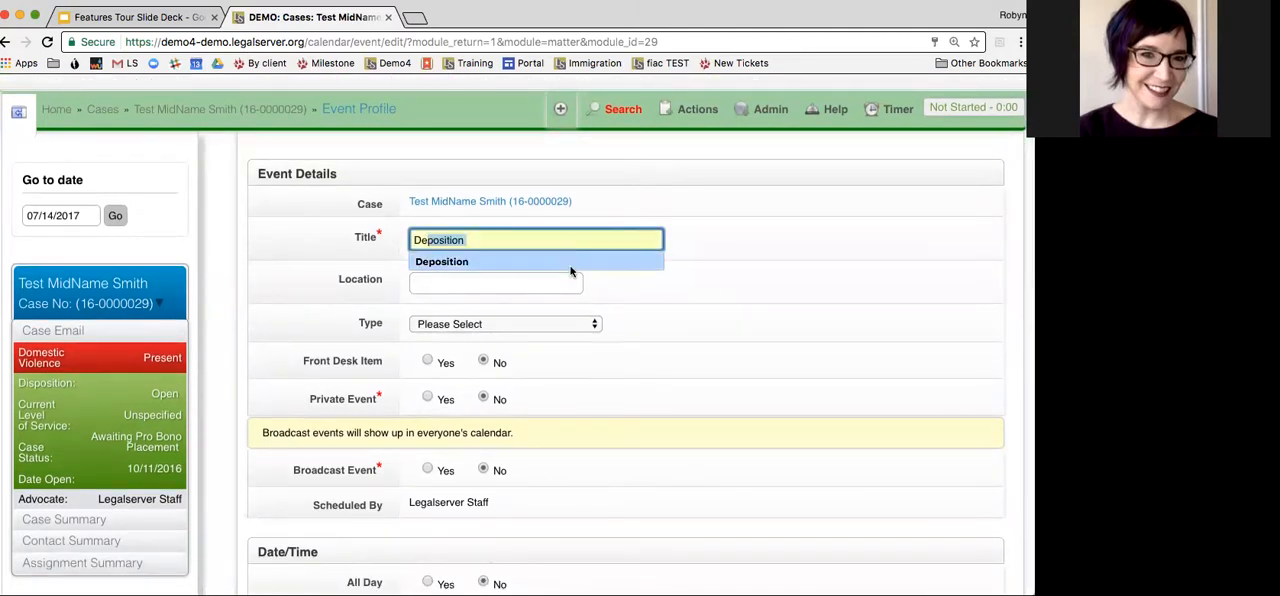
{"action": "left_click", "coordinate": [574, 264]}
{"action": "left_click", "coordinate": [514, 280]}
{"action": "type", "text": "Me"}
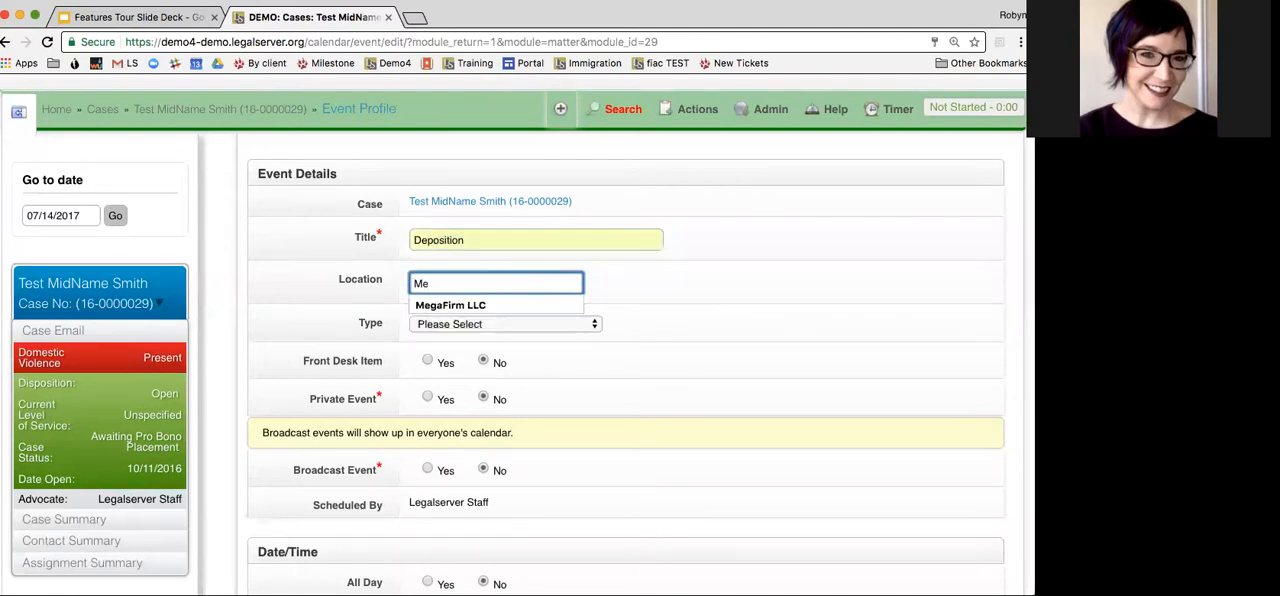
{"action": "left_click", "coordinate": [491, 305]}
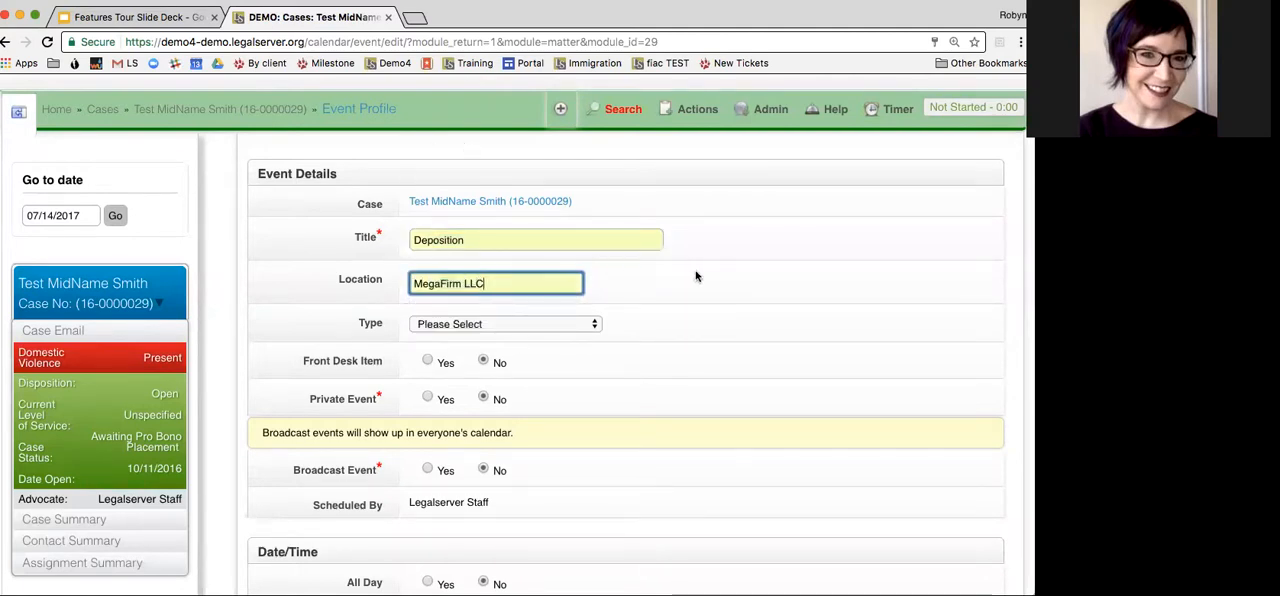
Set the event type to Hearing and Broadcast Event to No
{"action": "scroll", "coordinate": [697, 276], "scroll_direction": "down", "scroll_amount": 1}
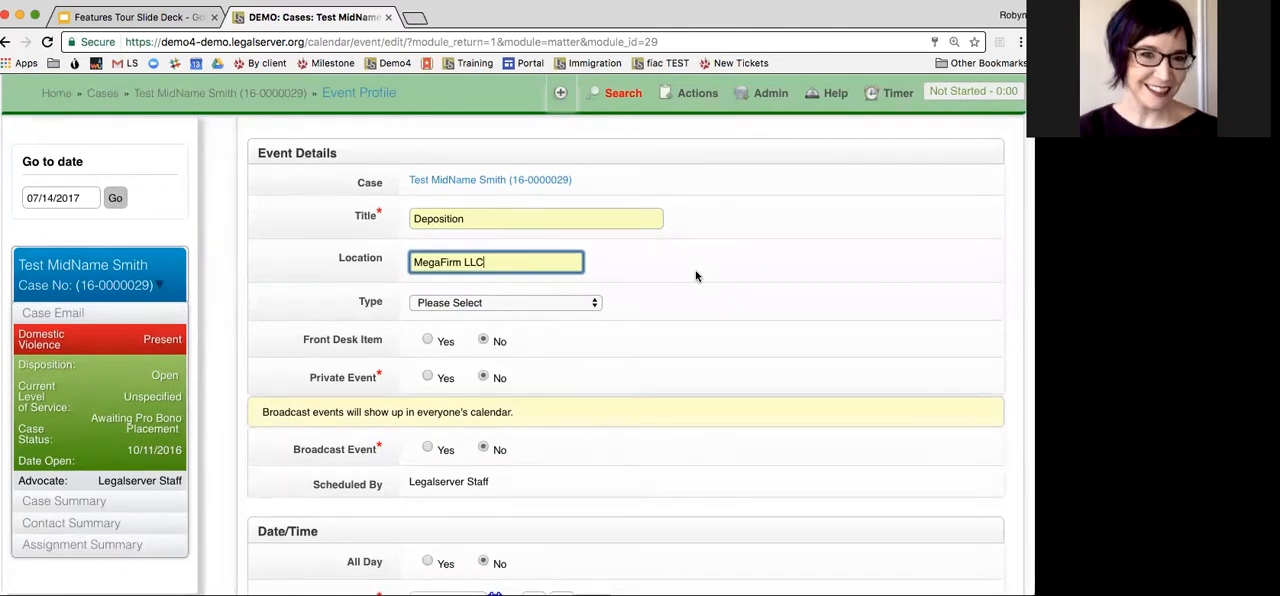
{"action": "scroll", "coordinate": [697, 276], "scroll_direction": "down", "scroll_amount": 2}
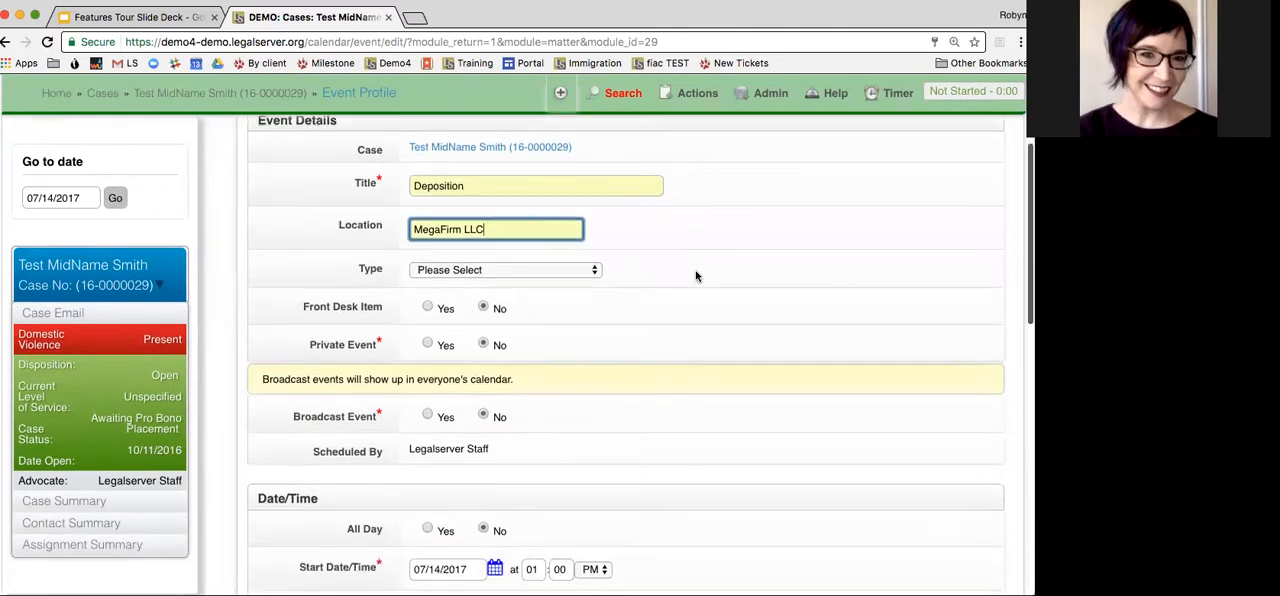
{"action": "left_click", "coordinate": [520, 264]}
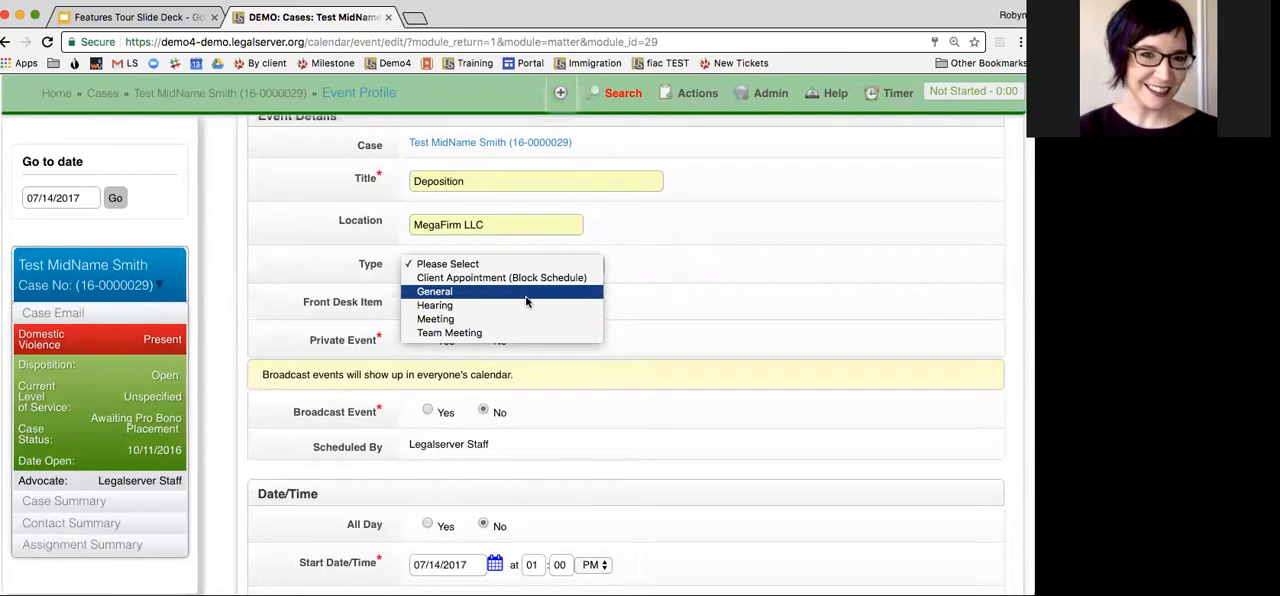
{"action": "left_click", "coordinate": [525, 305]}
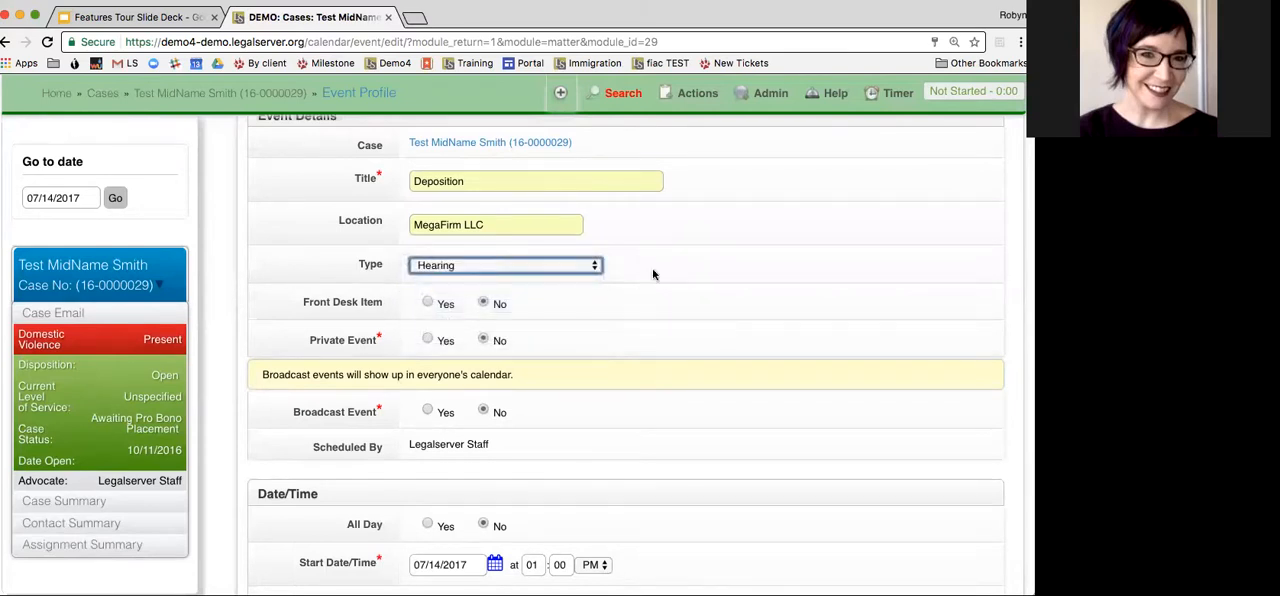
{"action": "scroll", "coordinate": [653, 274], "scroll_direction": "down", "scroll_amount": 1}
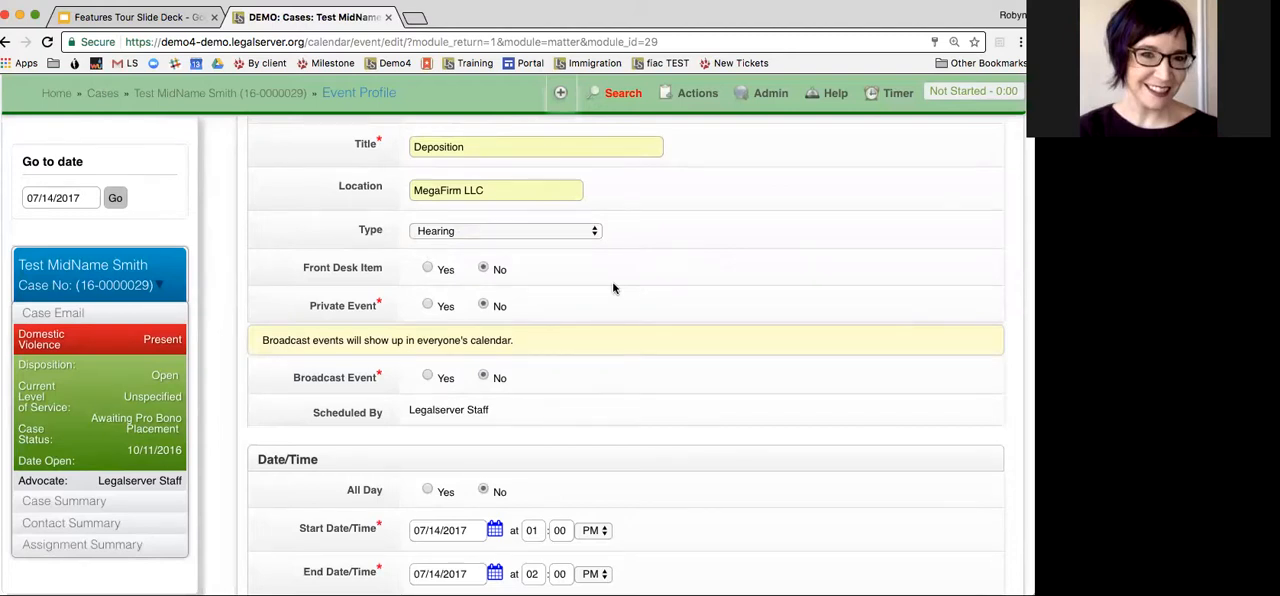
{"action": "scroll", "coordinate": [614, 288], "scroll_direction": "down", "scroll_amount": 1}
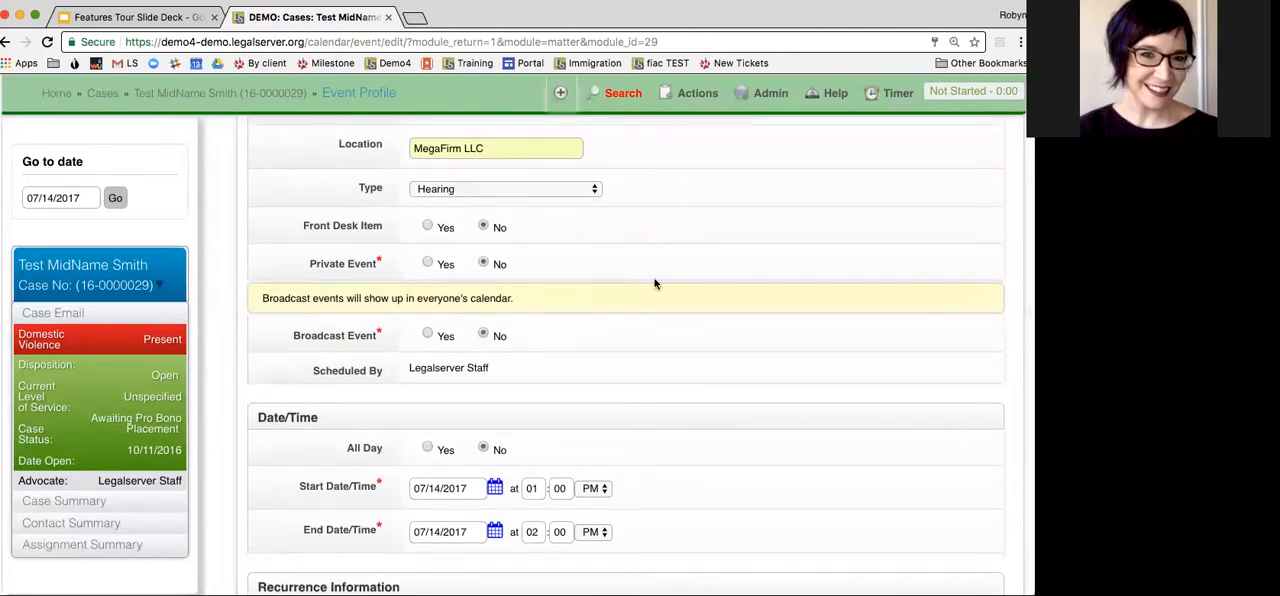
{"action": "scroll", "coordinate": [655, 284], "scroll_direction": "down", "scroll_amount": 1}
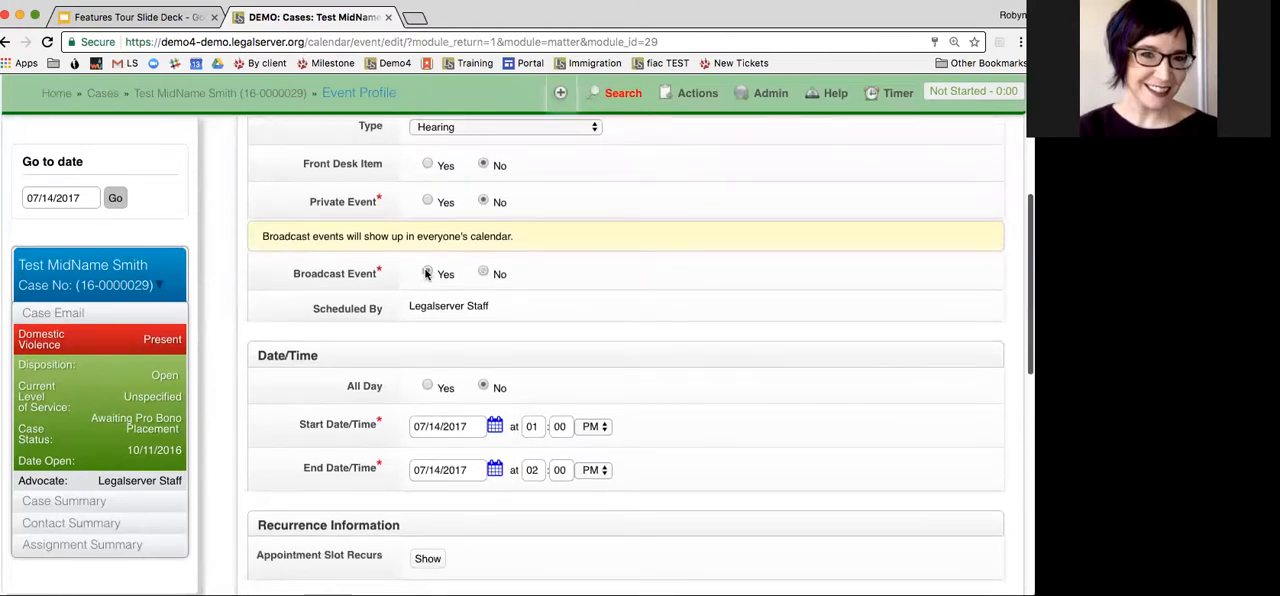
{"action": "left_click", "coordinate": [484, 273]}
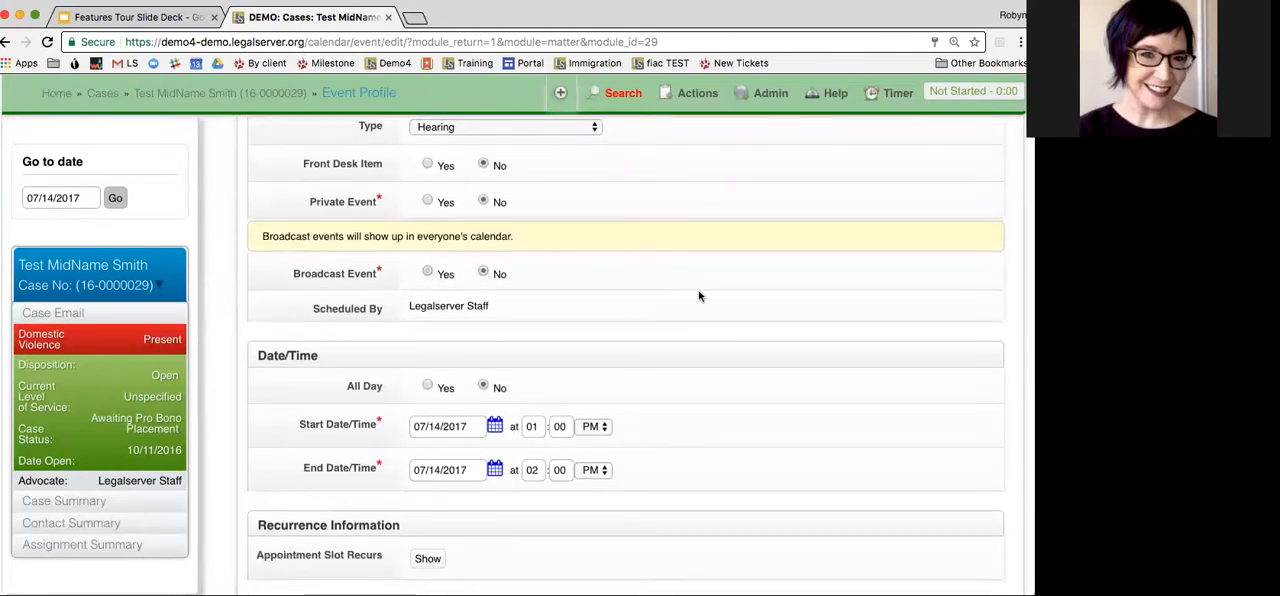
Review the remaining date, office, notes and reminder details of the Deposition event and save it to the case
{"action": "scroll", "coordinate": [700, 296], "scroll_direction": "down", "scroll_amount": 1}
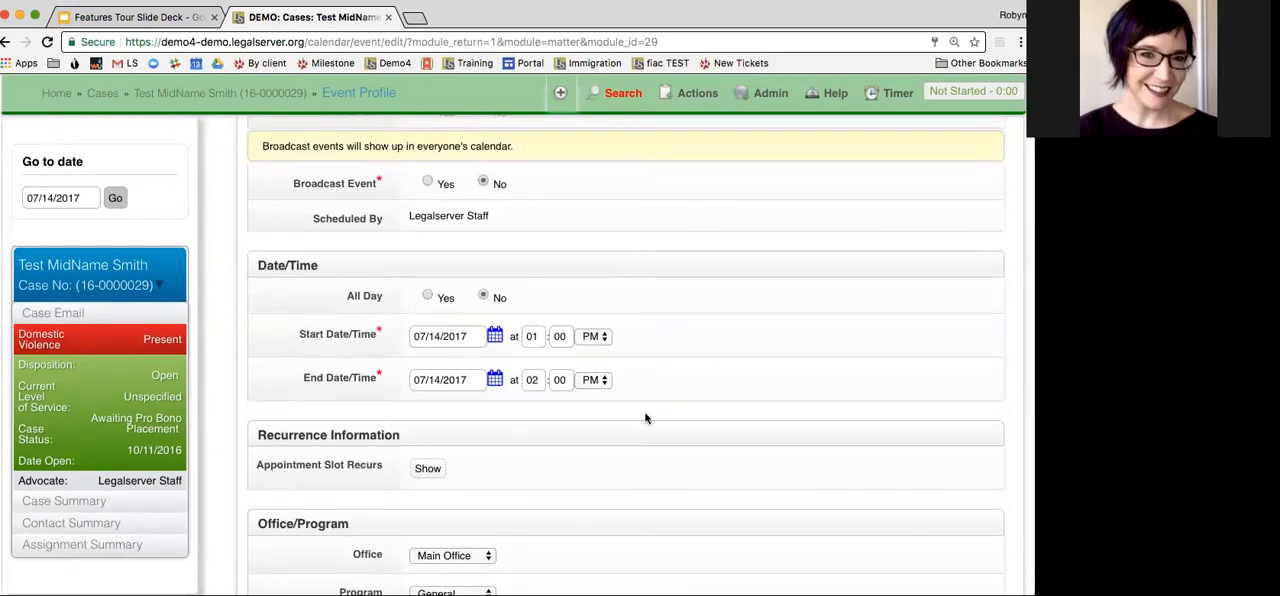
{"action": "scroll", "coordinate": [723, 357], "scroll_direction": "down", "scroll_amount": 3}
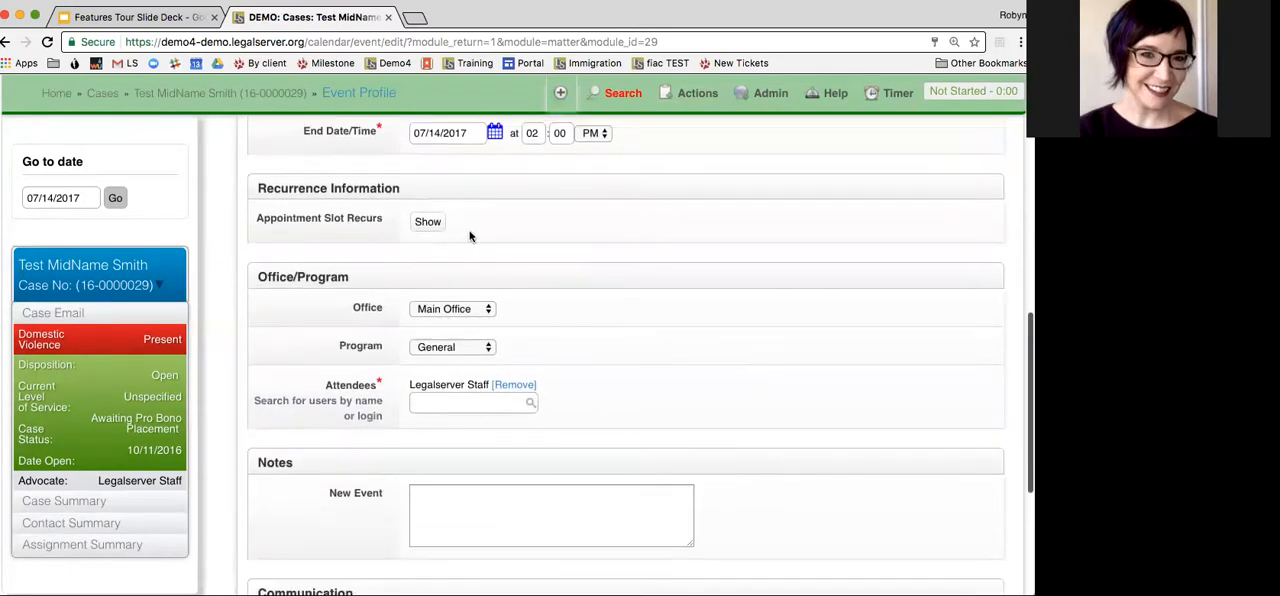
{"action": "scroll", "coordinate": [576, 254], "scroll_direction": "down", "scroll_amount": 1}
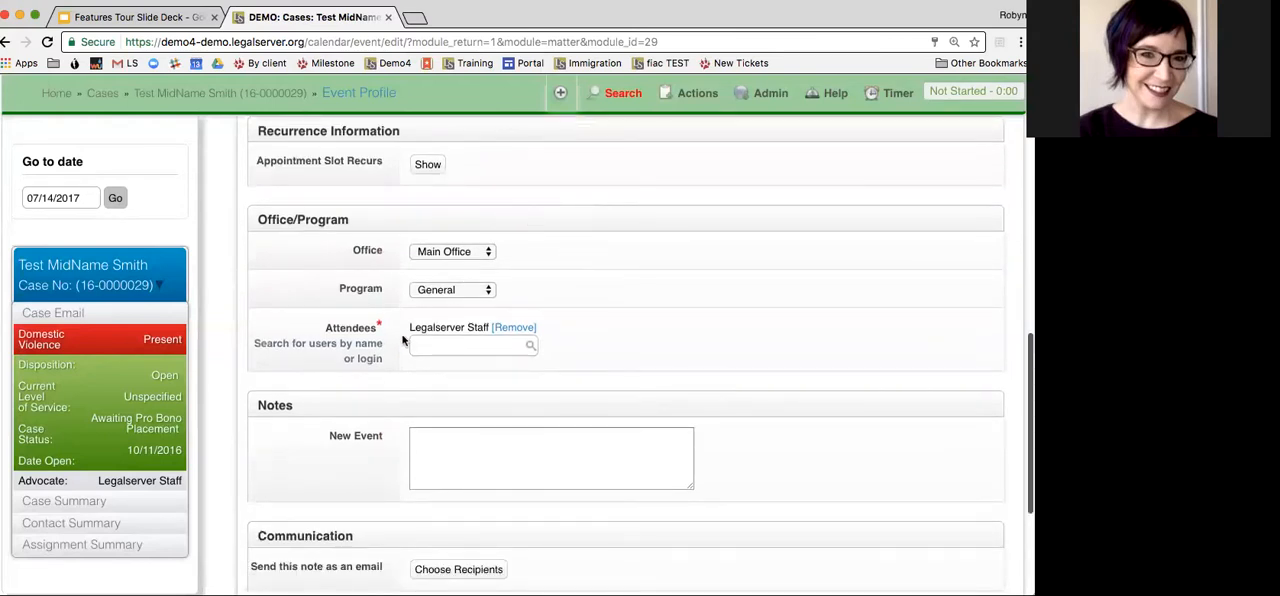
{"action": "scroll", "coordinate": [777, 284], "scroll_direction": "down", "scroll_amount": 3}
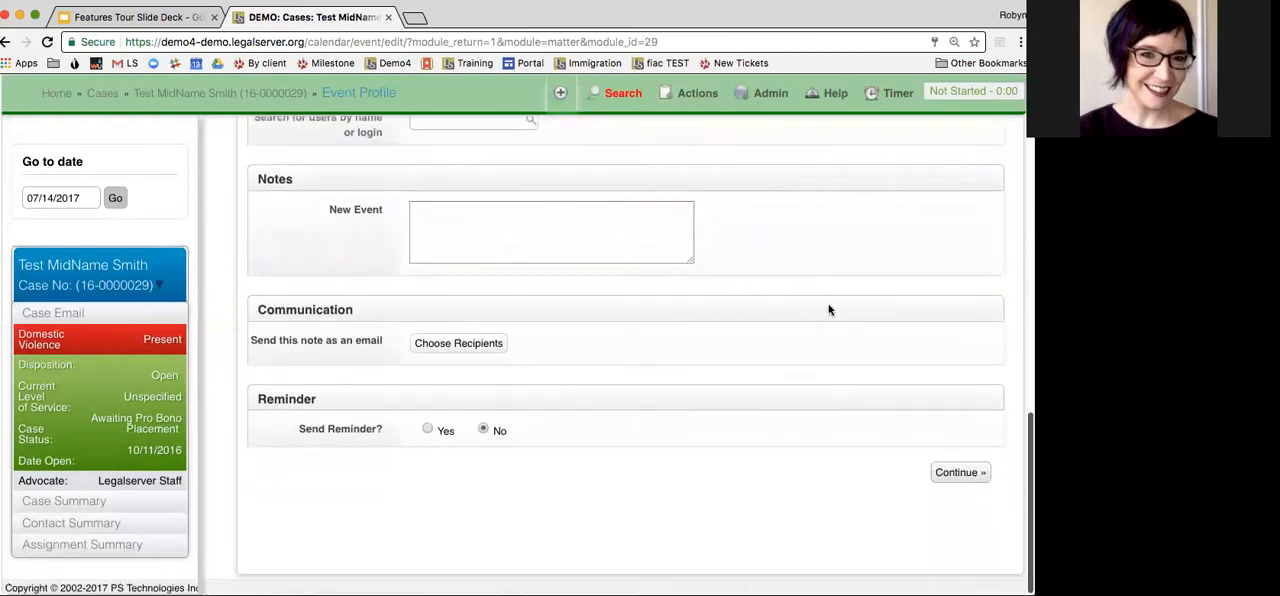
{"action": "left_click", "coordinate": [952, 474]}
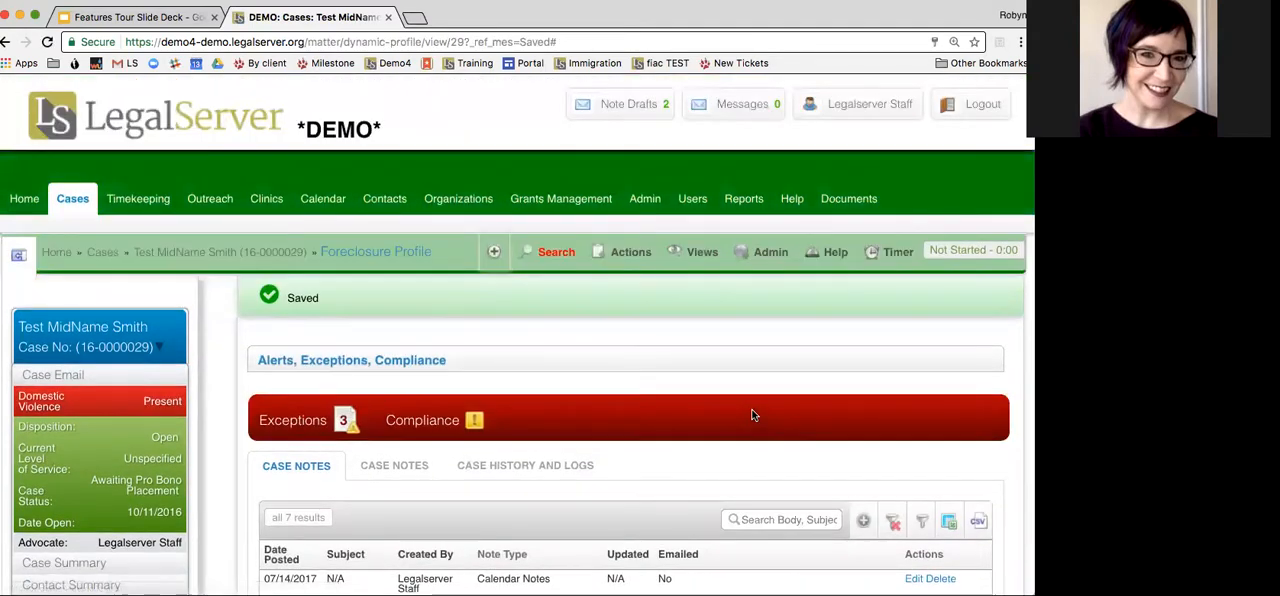
Examine the case's Tasks/Events information for the Deposition entry under Upcoming Events
{"action": "scroll", "coordinate": [716, 313], "scroll_direction": "down", "scroll_amount": 1}
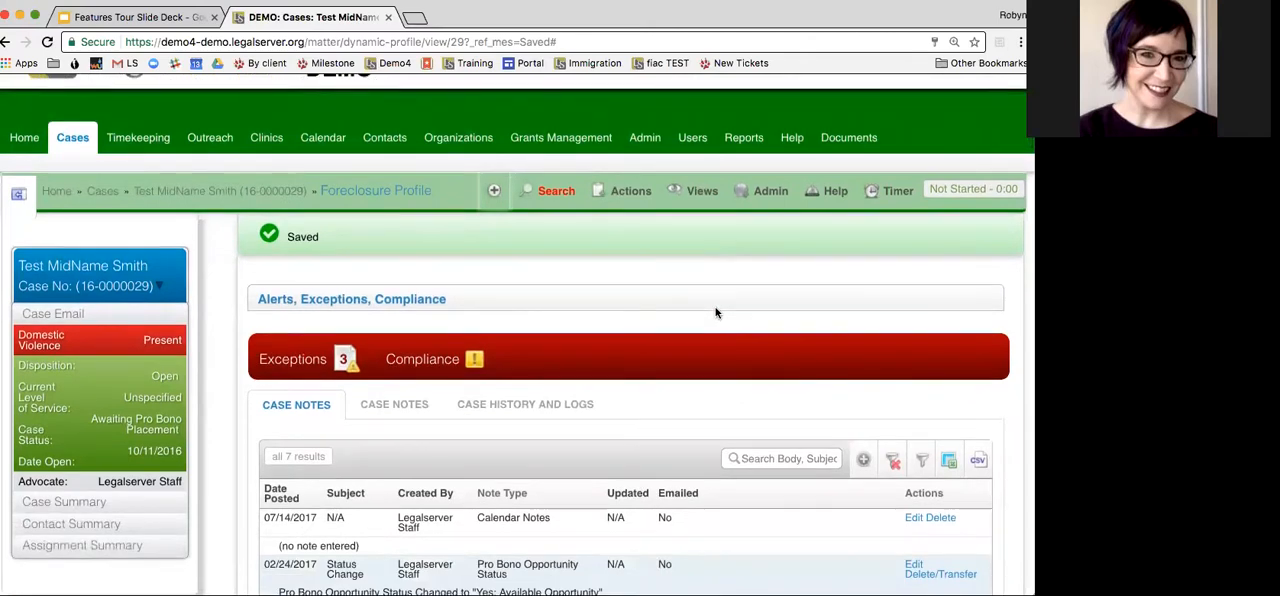
{"action": "scroll", "coordinate": [716, 313], "scroll_direction": "down", "scroll_amount": 6}
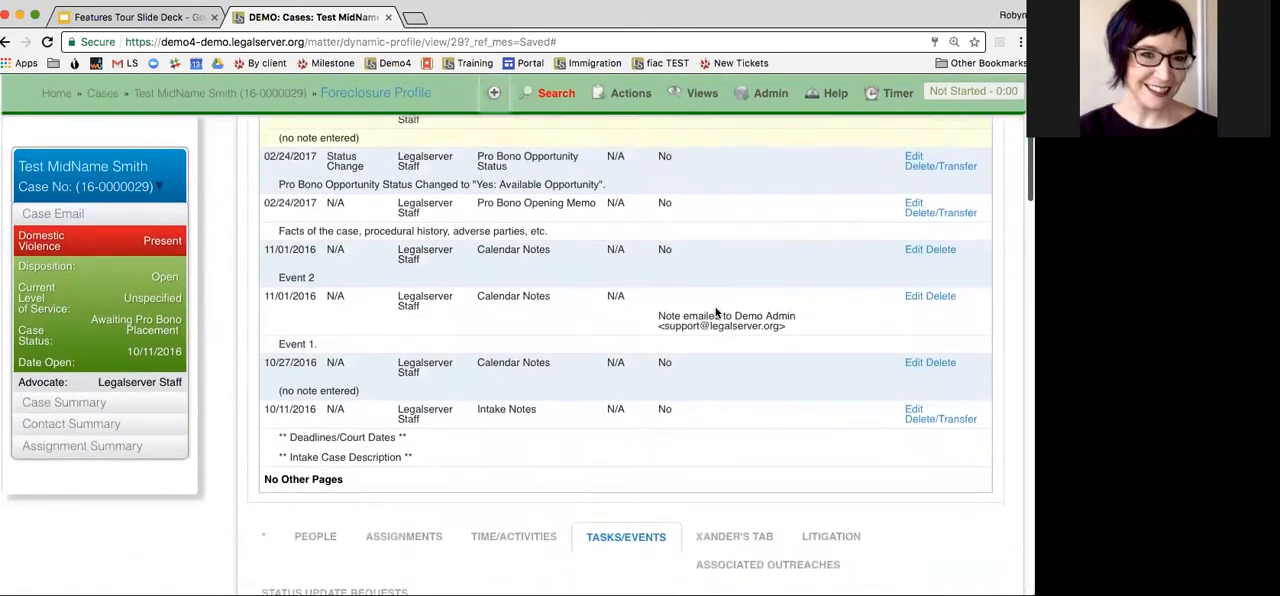
{"action": "scroll", "coordinate": [716, 313], "scroll_direction": "down", "scroll_amount": 5}
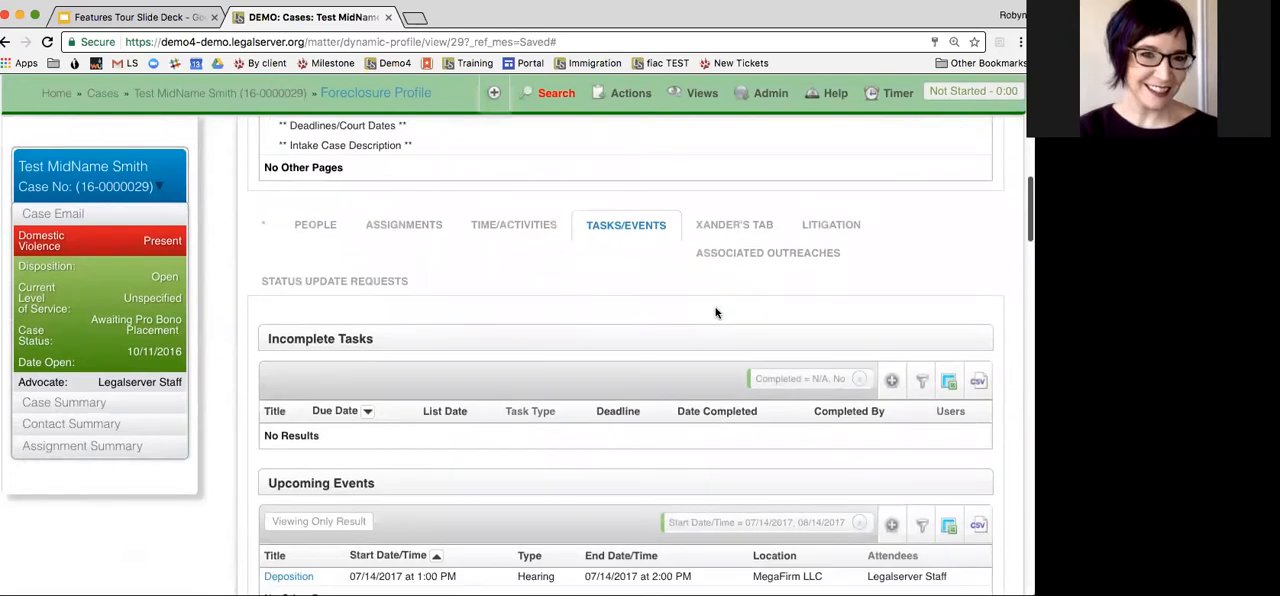
{"action": "scroll", "coordinate": [603, 313], "scroll_direction": "down", "scroll_amount": 1}
{"action": "scroll", "coordinate": [626, 238], "scroll_direction": "down", "scroll_amount": 1}
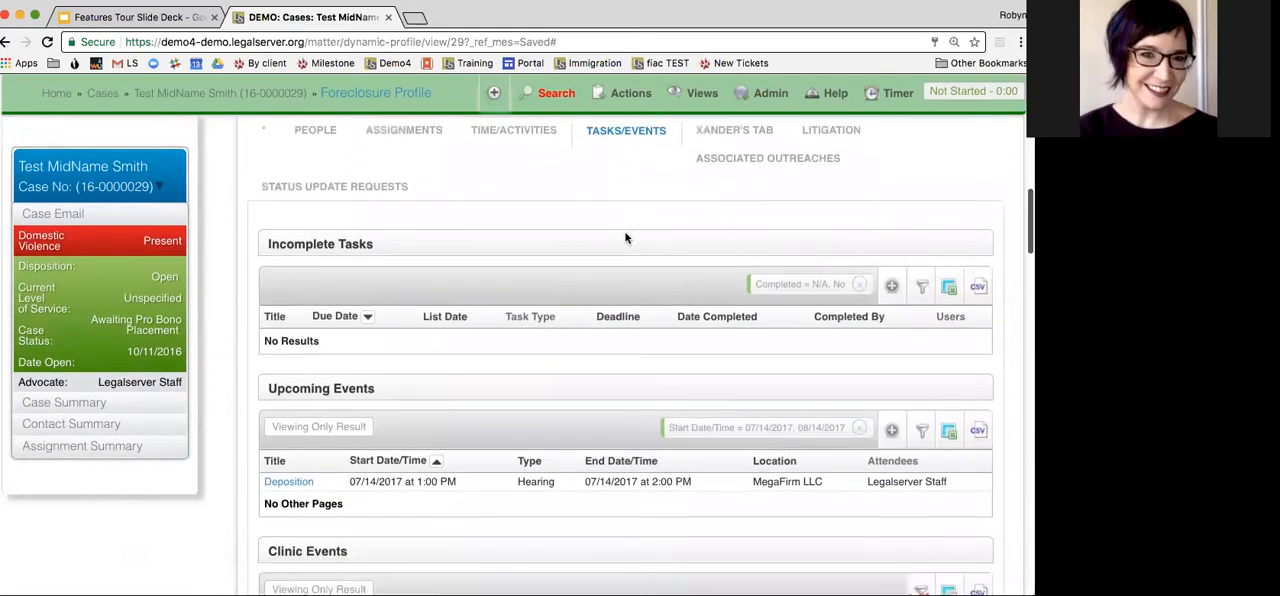
{"action": "scroll", "coordinate": [623, 239], "scroll_direction": "down", "scroll_amount": 1}
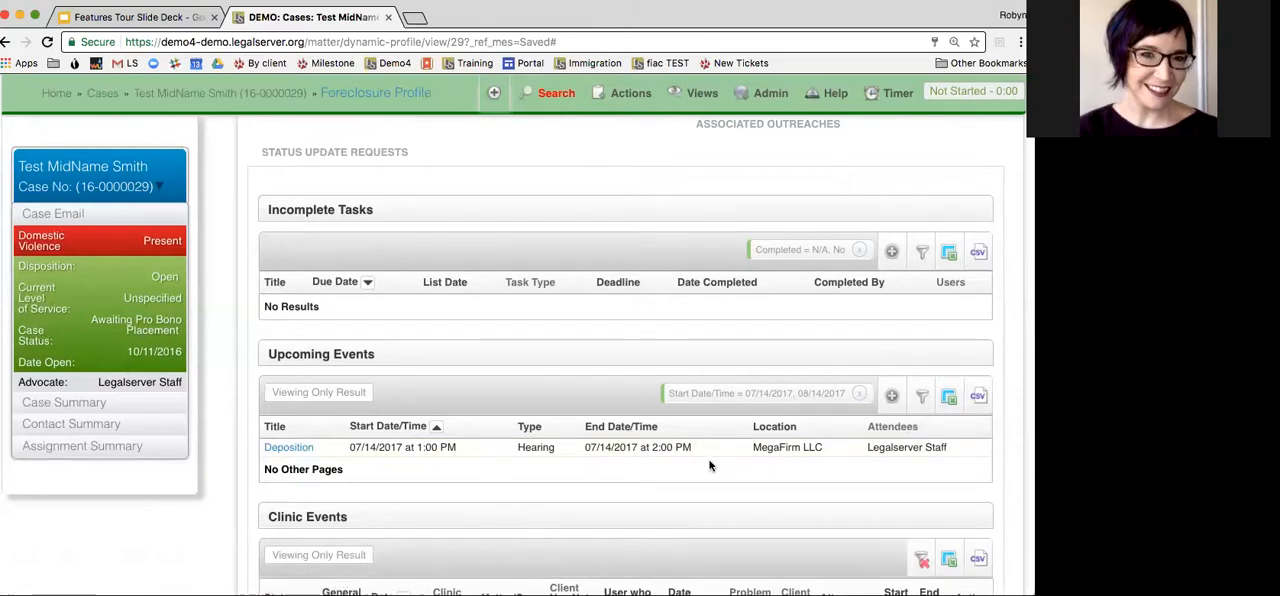
{"action": "scroll", "coordinate": [710, 465], "scroll_direction": "up", "scroll_amount": 2}
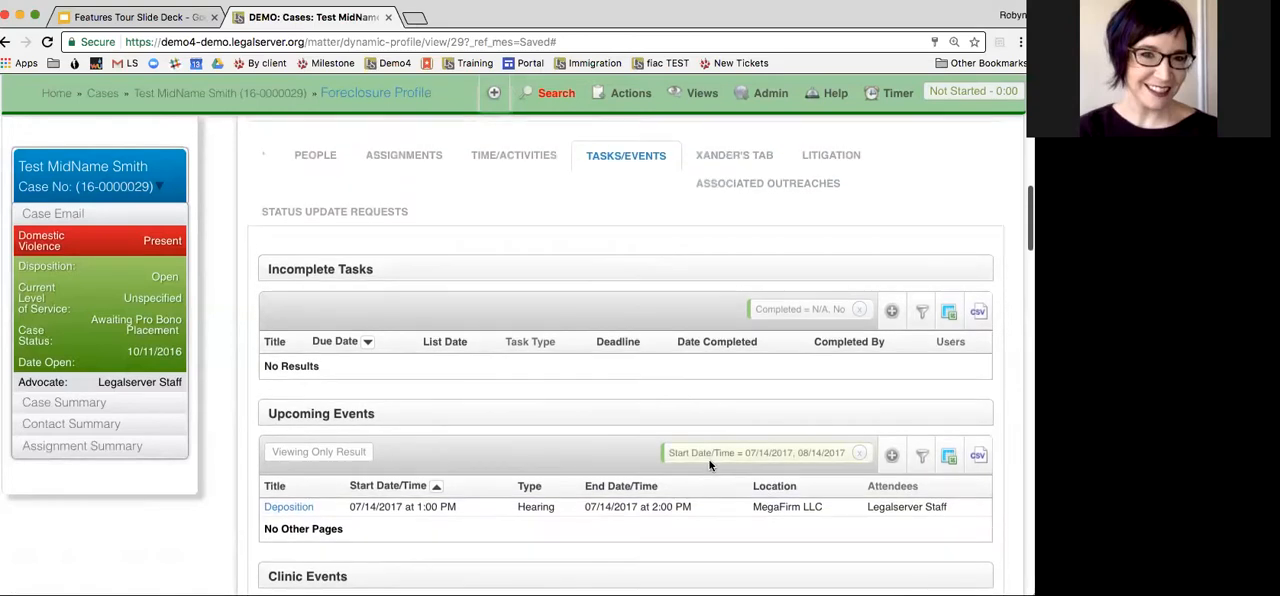
{"action": "scroll", "coordinate": [710, 465], "scroll_direction": "up", "scroll_amount": 4}
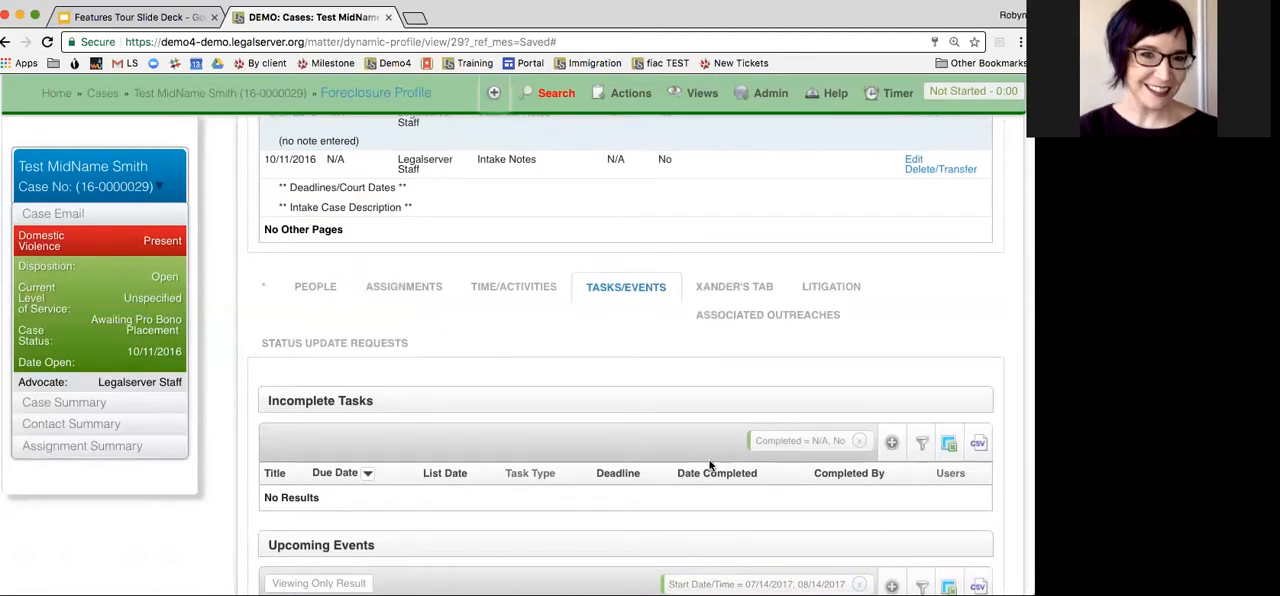
Start a new deadline for the case from the Scheduling actions and title it Call client
{"action": "left_click", "coordinate": [630, 97]}
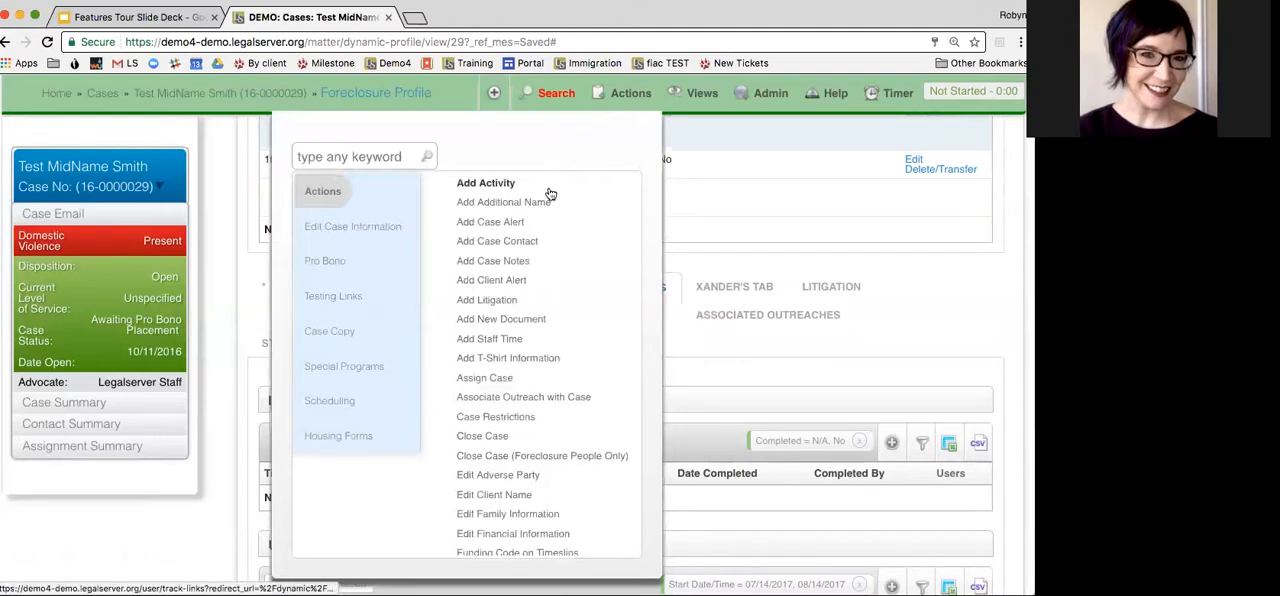
{"action": "left_click", "coordinate": [336, 400]}
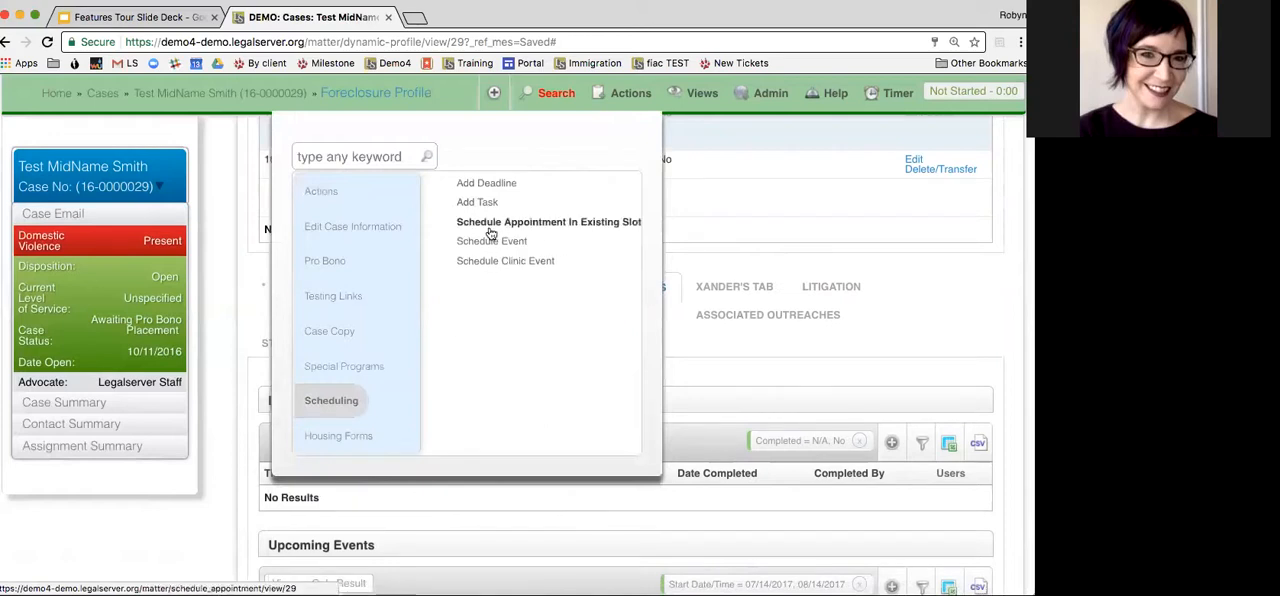
{"action": "left_click", "coordinate": [483, 188]}
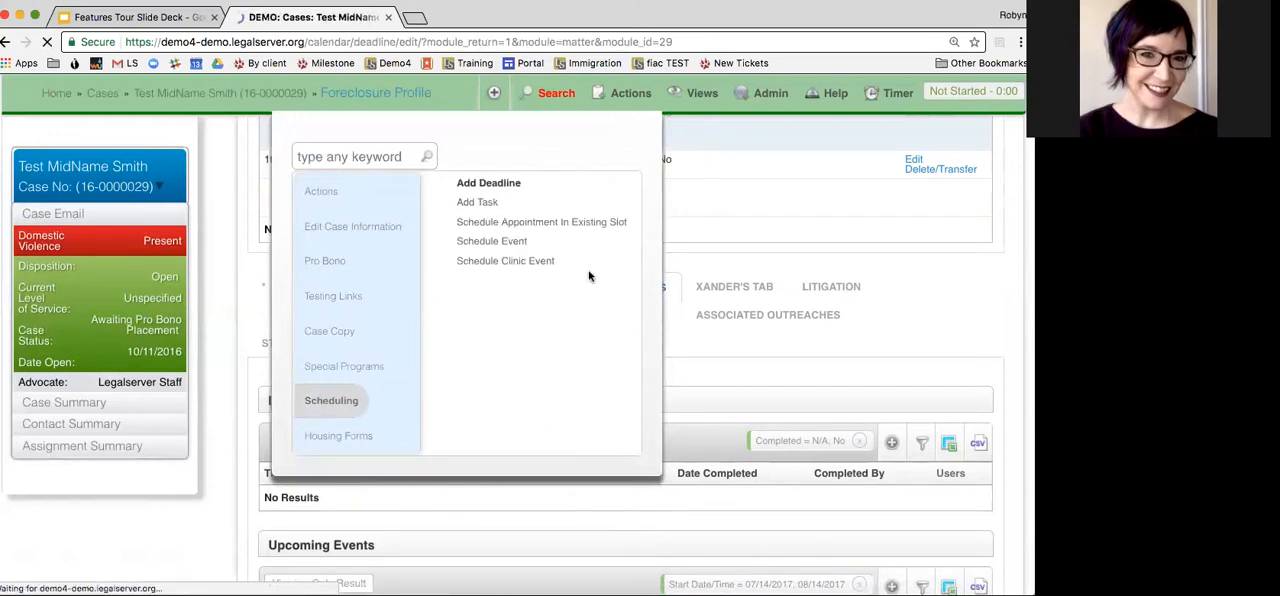
{"action": "type", "text": "Call client"}
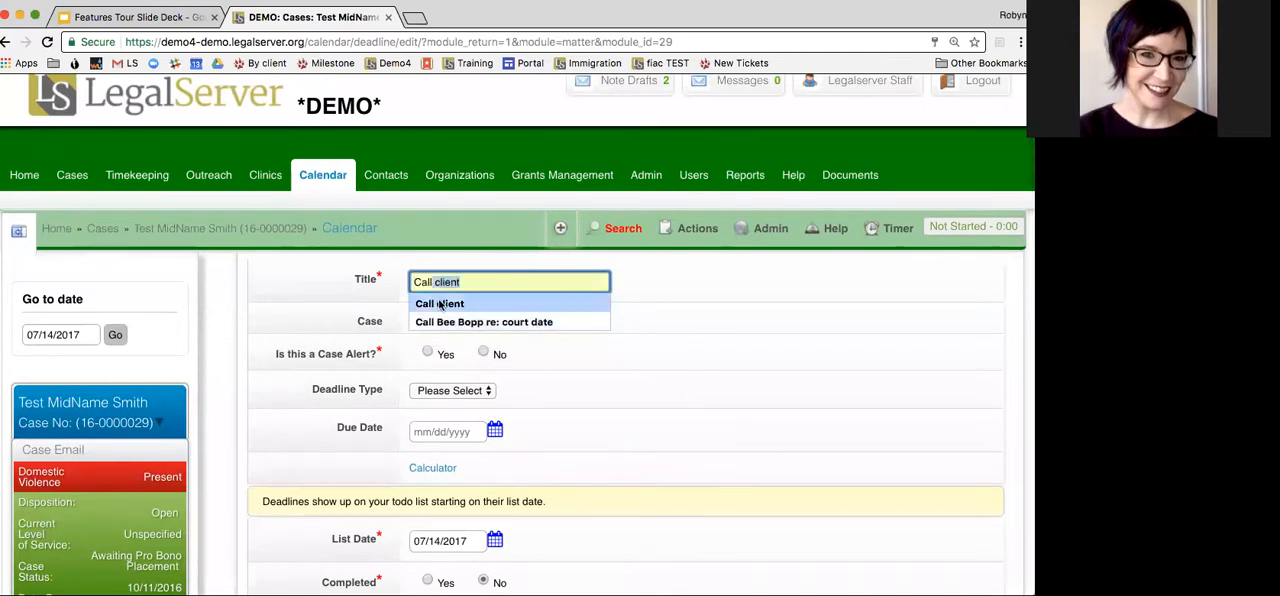
{"action": "left_click", "coordinate": [450, 306]}
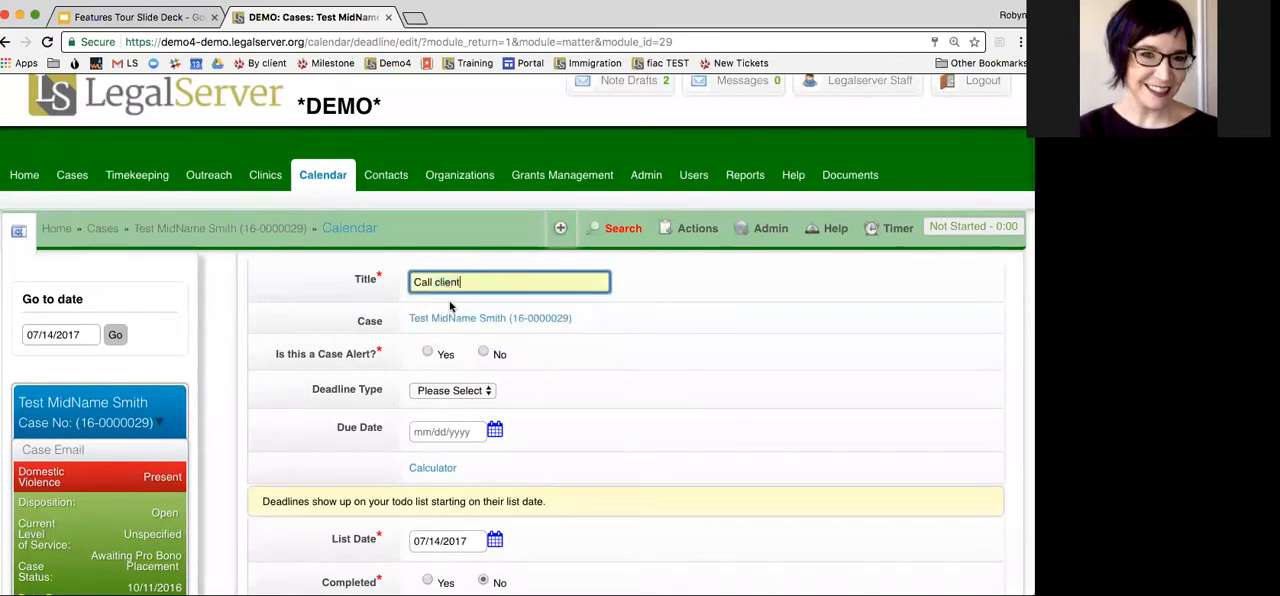
Set the deadline type to Important and the due date to 07/17/2017
{"action": "scroll", "coordinate": [632, 345], "scroll_direction": "down", "scroll_amount": 2}
{"action": "left_click", "coordinate": [469, 331]}
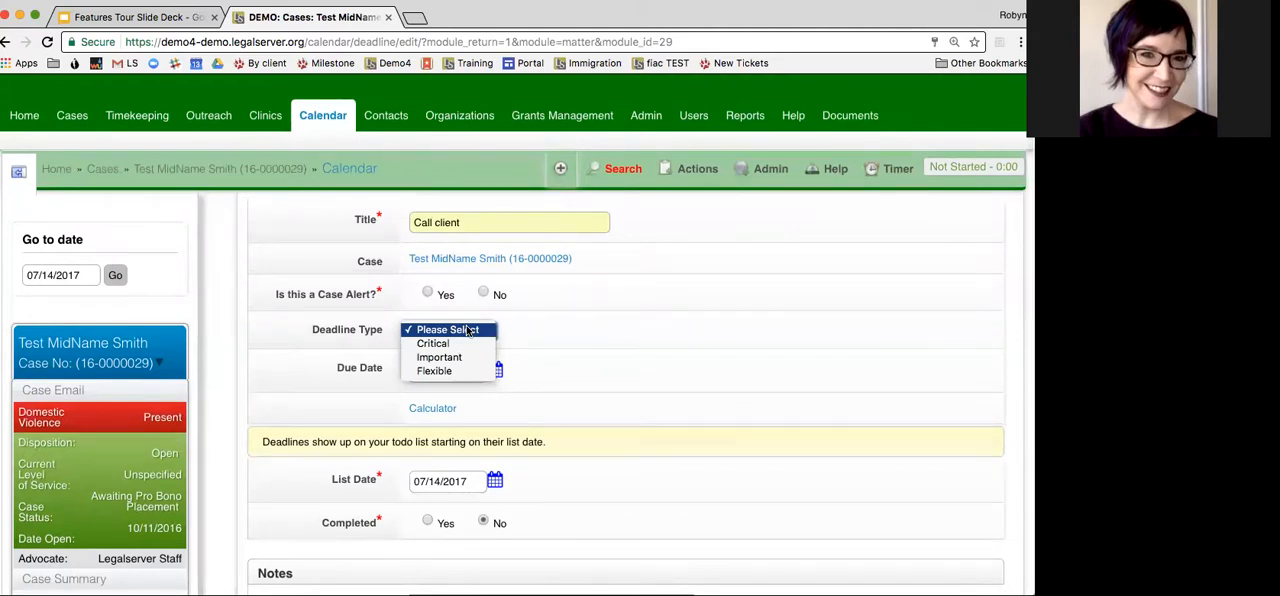
{"action": "left_click", "coordinate": [460, 357]}
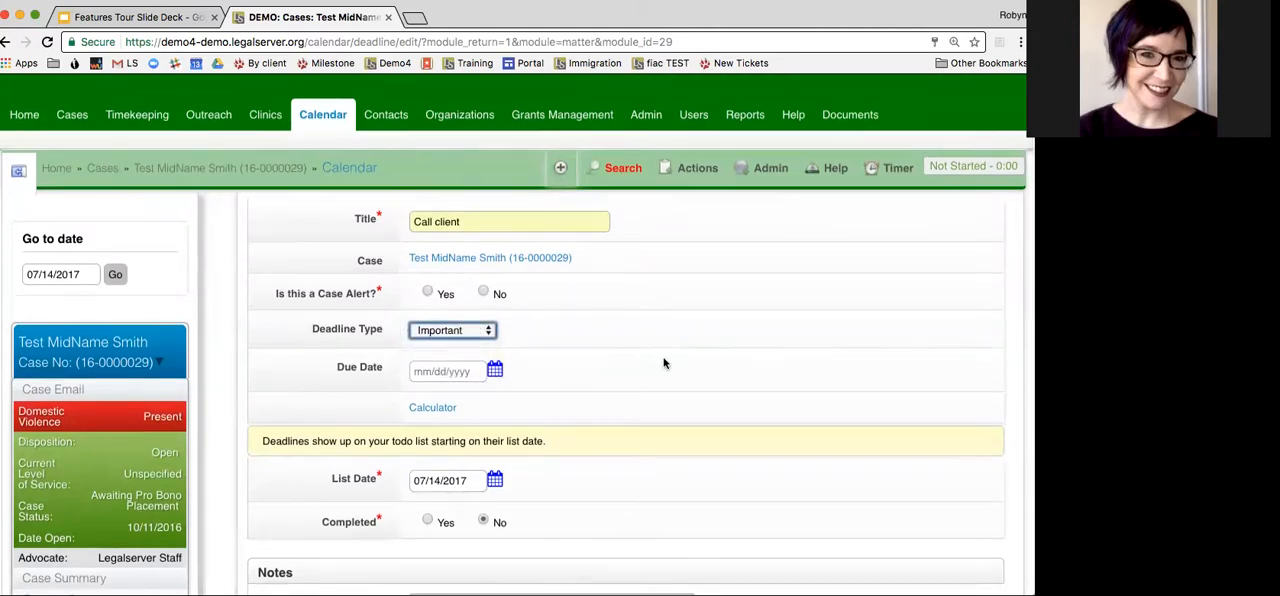
{"action": "scroll", "coordinate": [663, 362], "scroll_direction": "down", "scroll_amount": 1}
{"action": "left_click", "coordinate": [495, 325]}
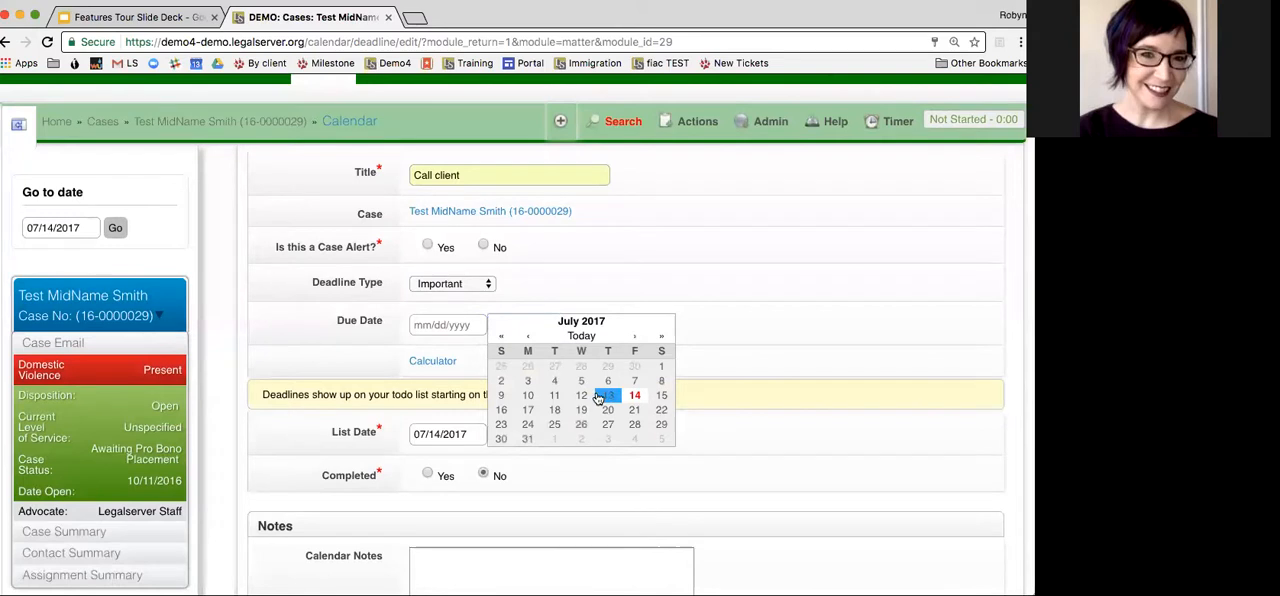
{"action": "left_click", "coordinate": [527, 409]}
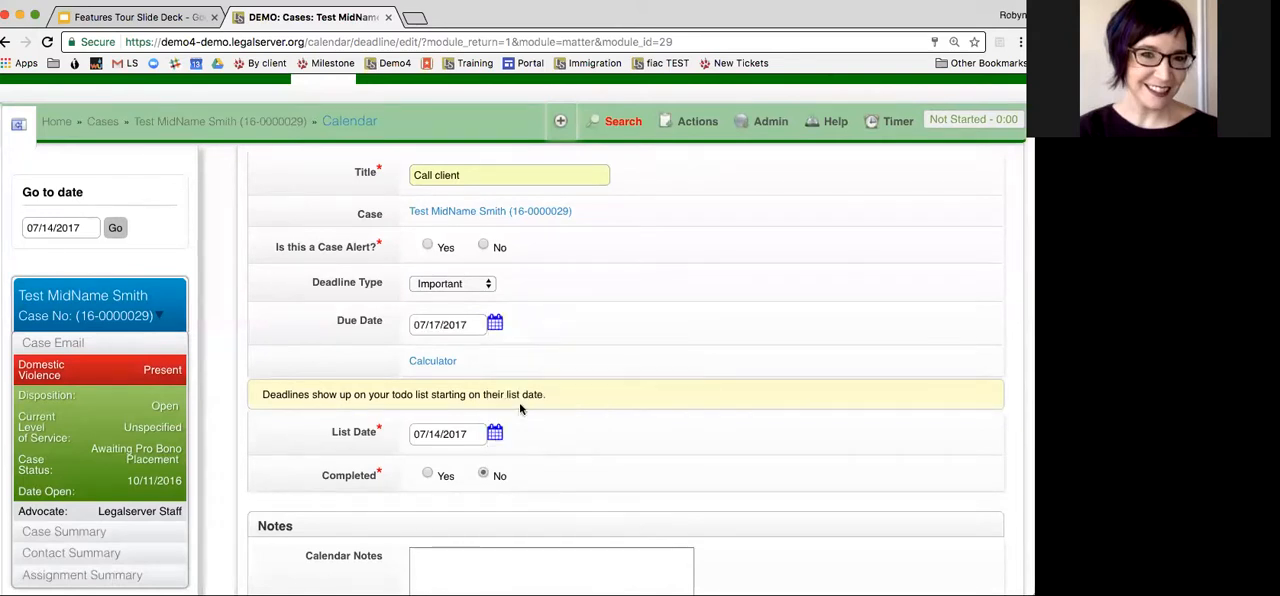
Review the rest of the deadline form and try to save the Call client deadline
{"action": "scroll", "coordinate": [663, 297], "scroll_direction": "down", "scroll_amount": 4}
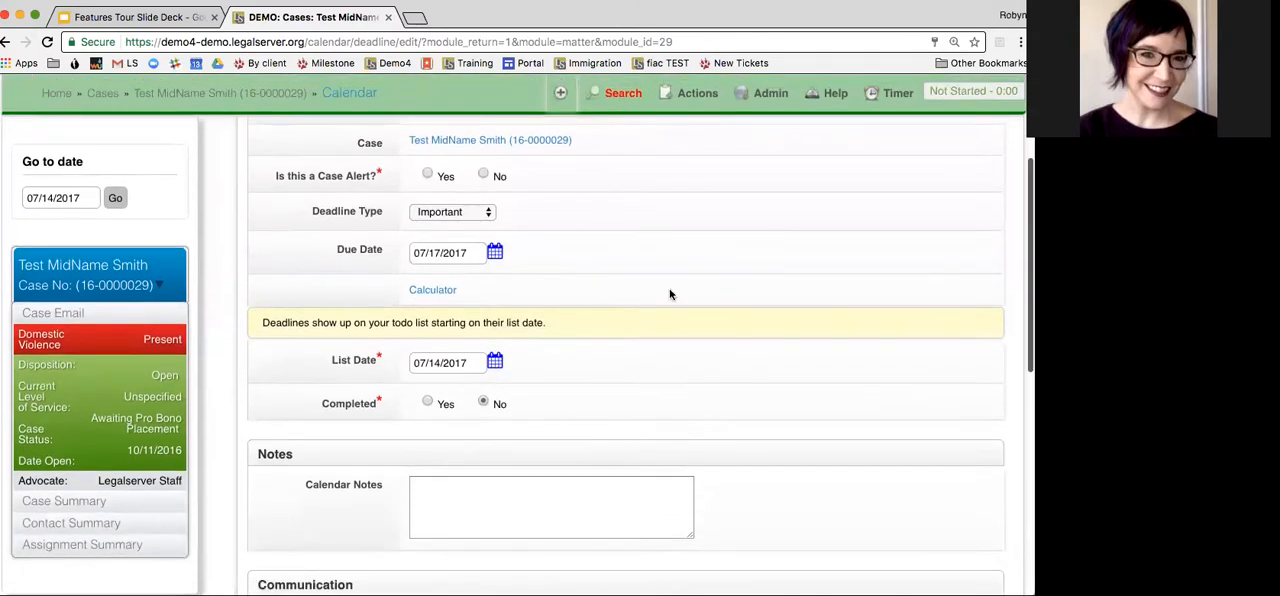
{"action": "scroll", "coordinate": [670, 294], "scroll_direction": "down", "scroll_amount": 3}
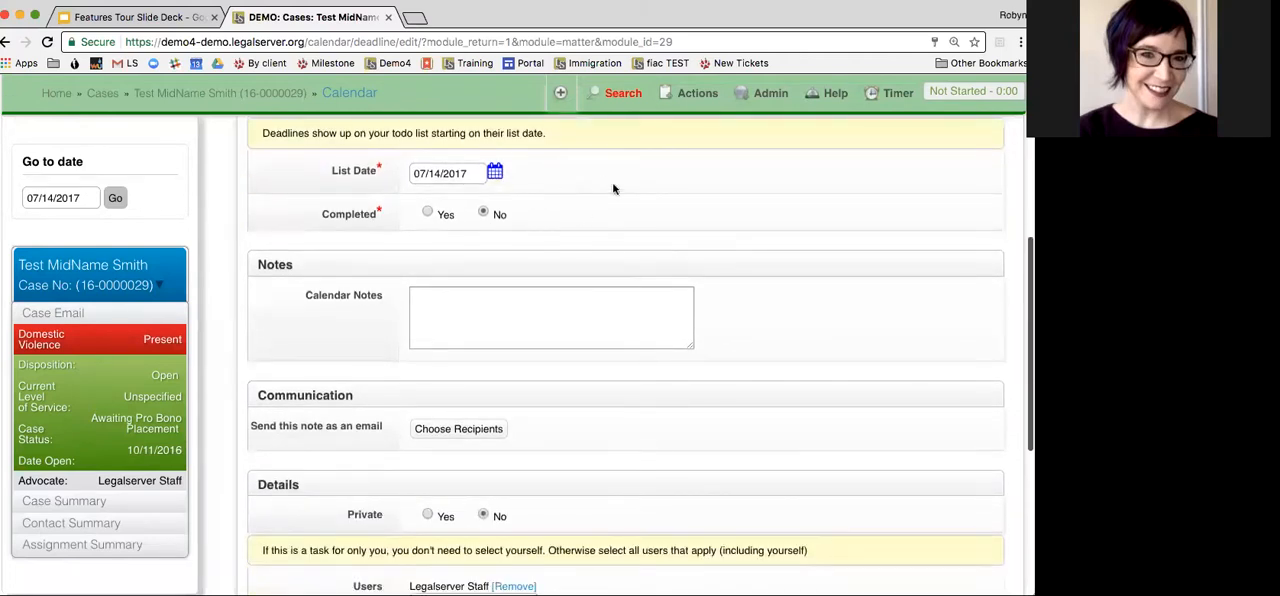
{"action": "scroll", "coordinate": [719, 231], "scroll_direction": "down", "scroll_amount": 2}
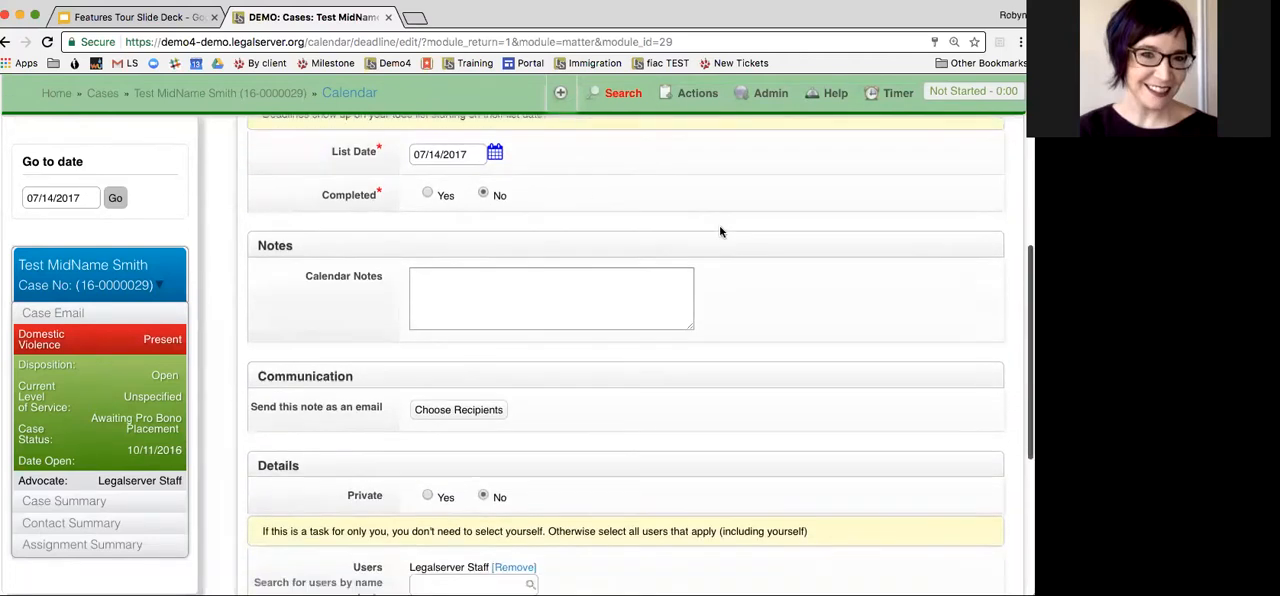
{"action": "scroll", "coordinate": [719, 231], "scroll_direction": "down", "scroll_amount": 4}
{"action": "scroll", "coordinate": [719, 231], "scroll_direction": "down", "scroll_amount": 2}
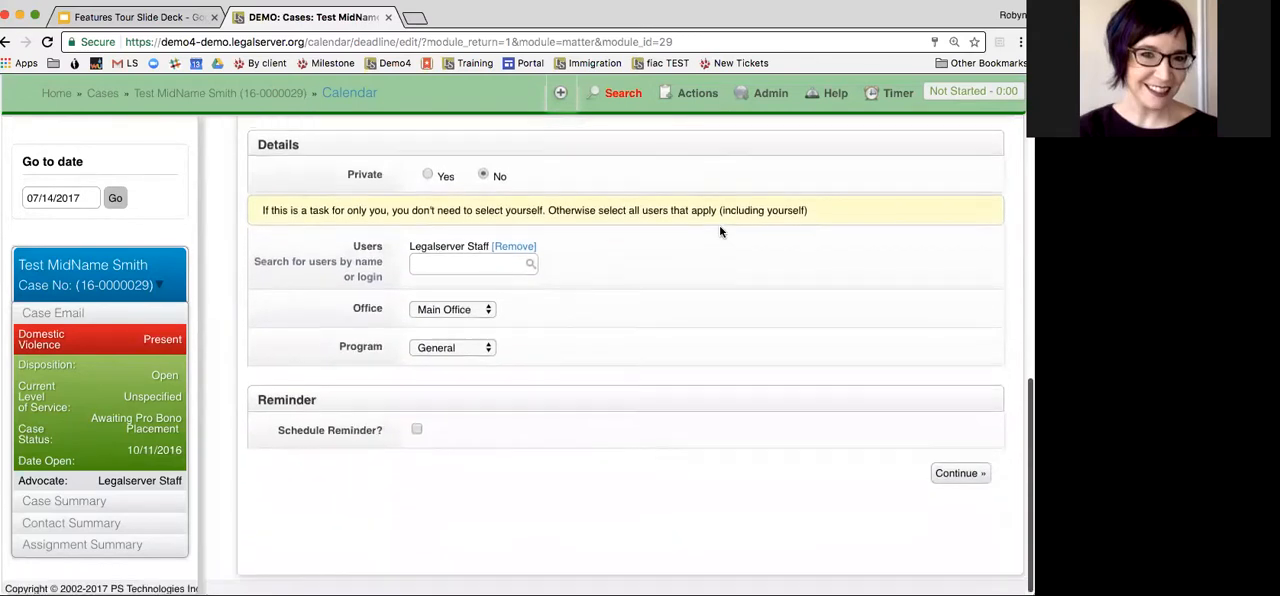
{"action": "left_click", "coordinate": [982, 472]}
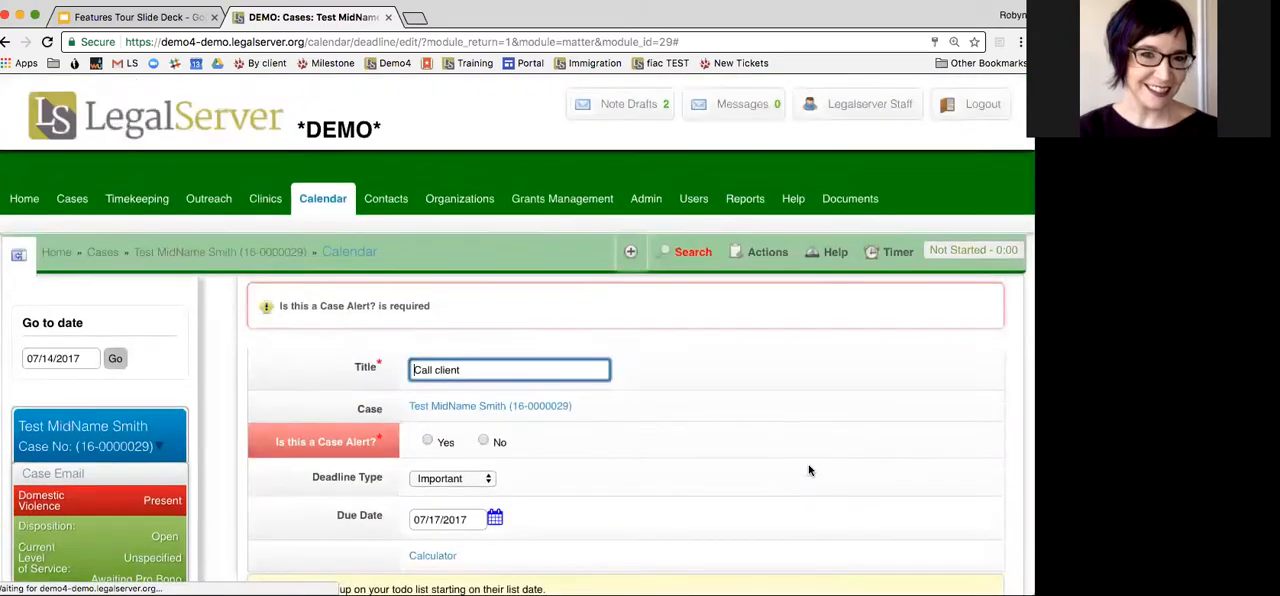
Mark the Call client deadline as a case alert and save it
{"action": "scroll", "coordinate": [716, 400], "scroll_direction": "down", "scroll_amount": 5}
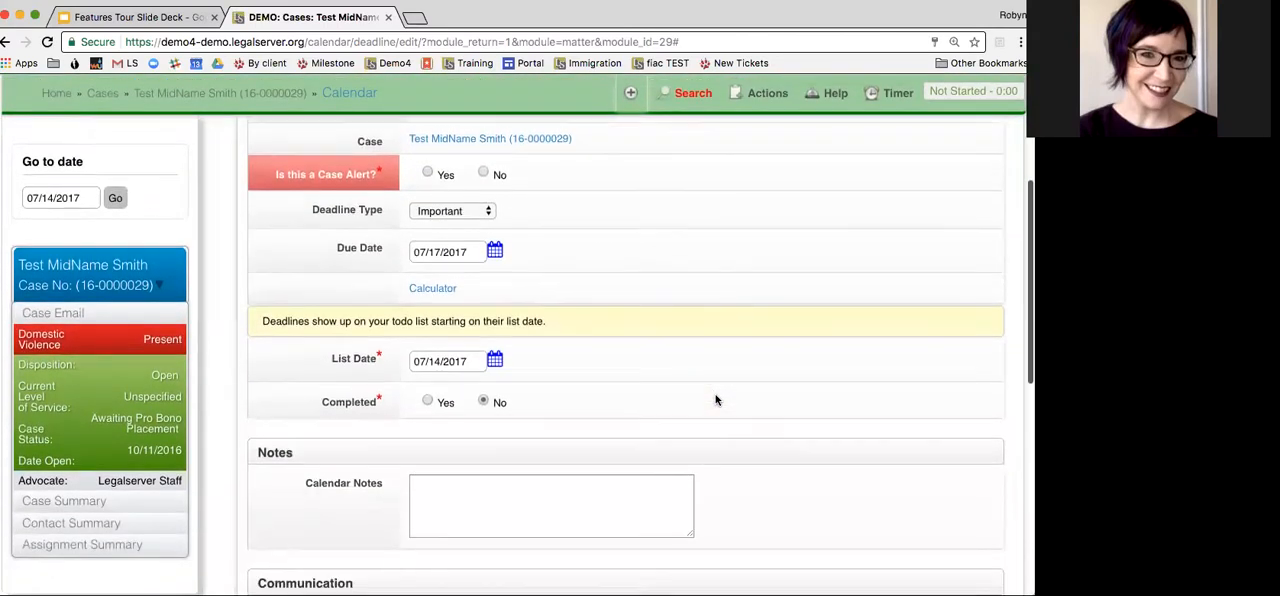
{"action": "scroll", "coordinate": [646, 272], "scroll_direction": "up", "scroll_amount": 3}
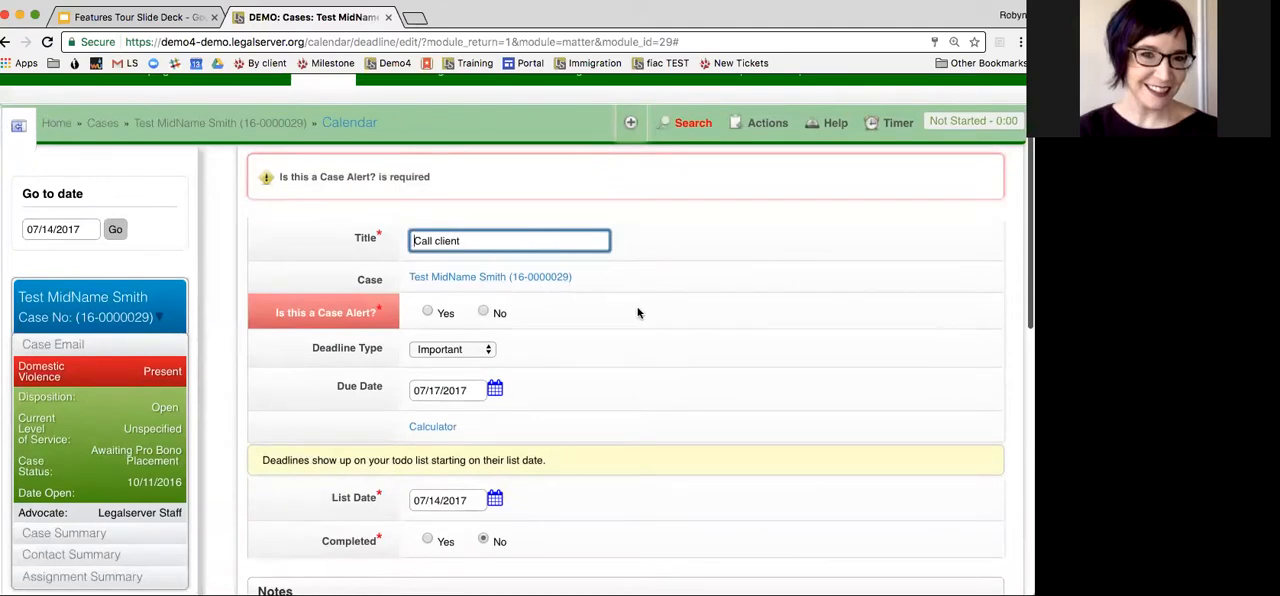
{"action": "scroll", "coordinate": [638, 313], "scroll_direction": "up", "scroll_amount": 1}
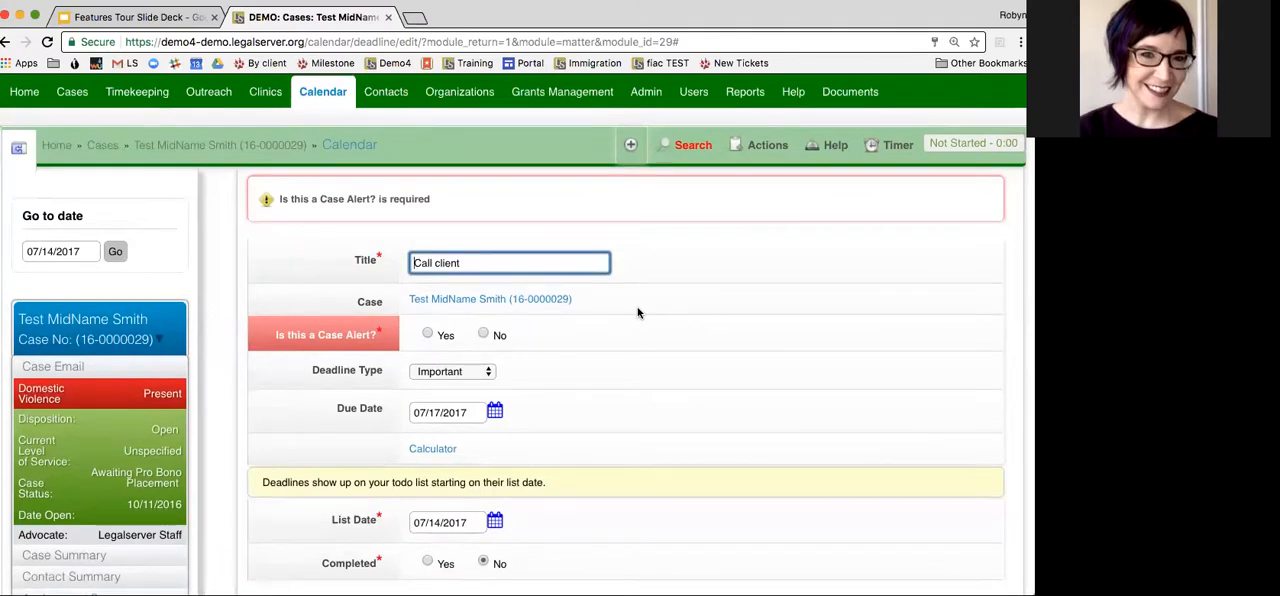
{"action": "left_click", "coordinate": [428, 336]}
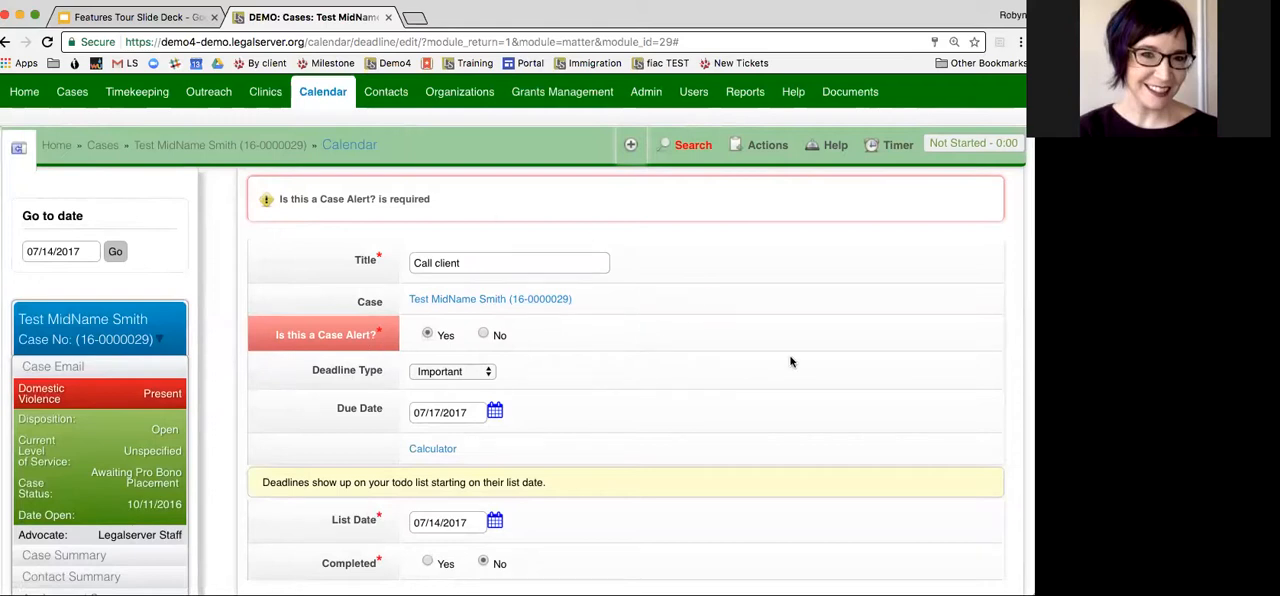
{"action": "scroll", "coordinate": [790, 362], "scroll_direction": "down", "scroll_amount": 2}
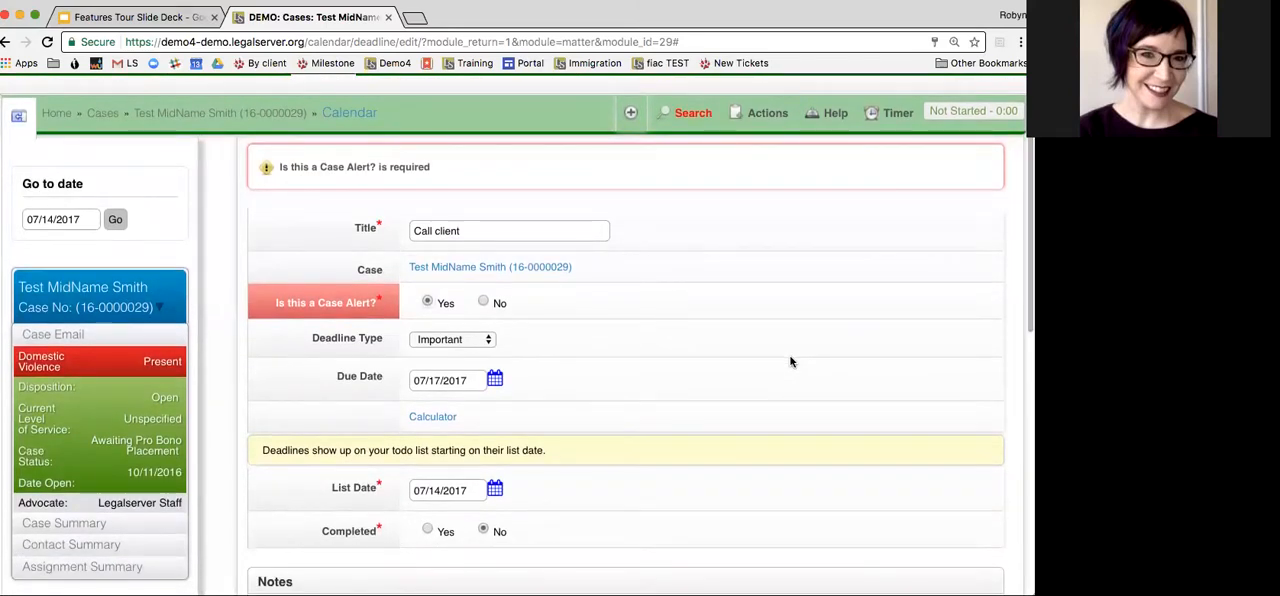
{"action": "scroll", "coordinate": [790, 362], "scroll_direction": "down", "scroll_amount": 10}
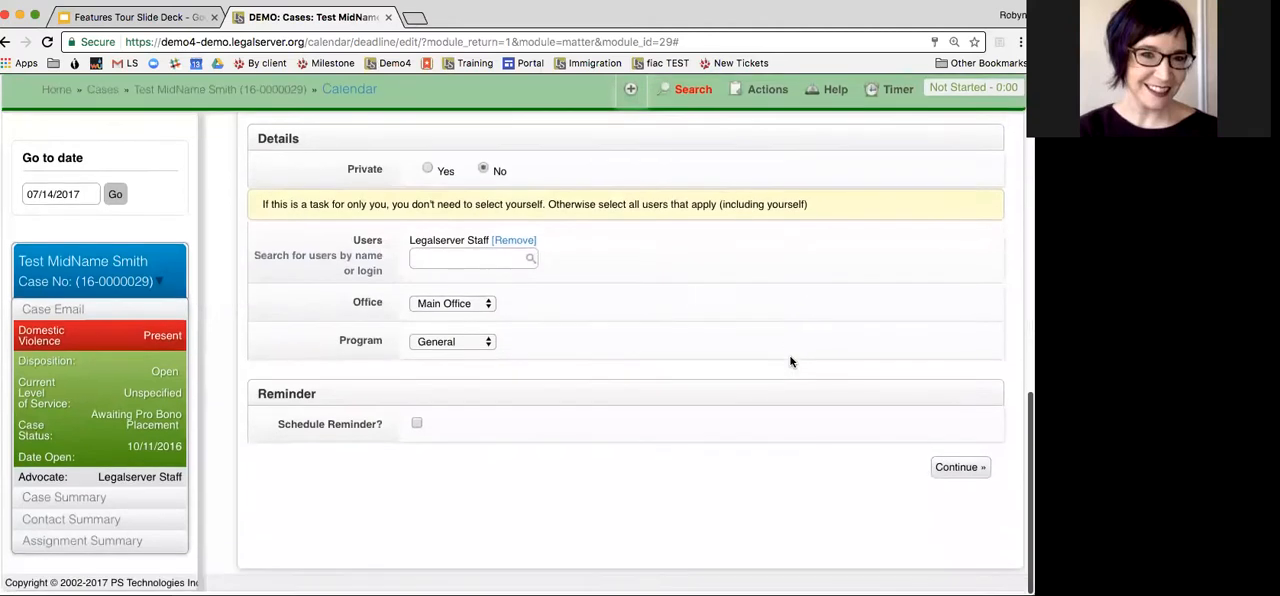
{"action": "left_click", "coordinate": [955, 471]}
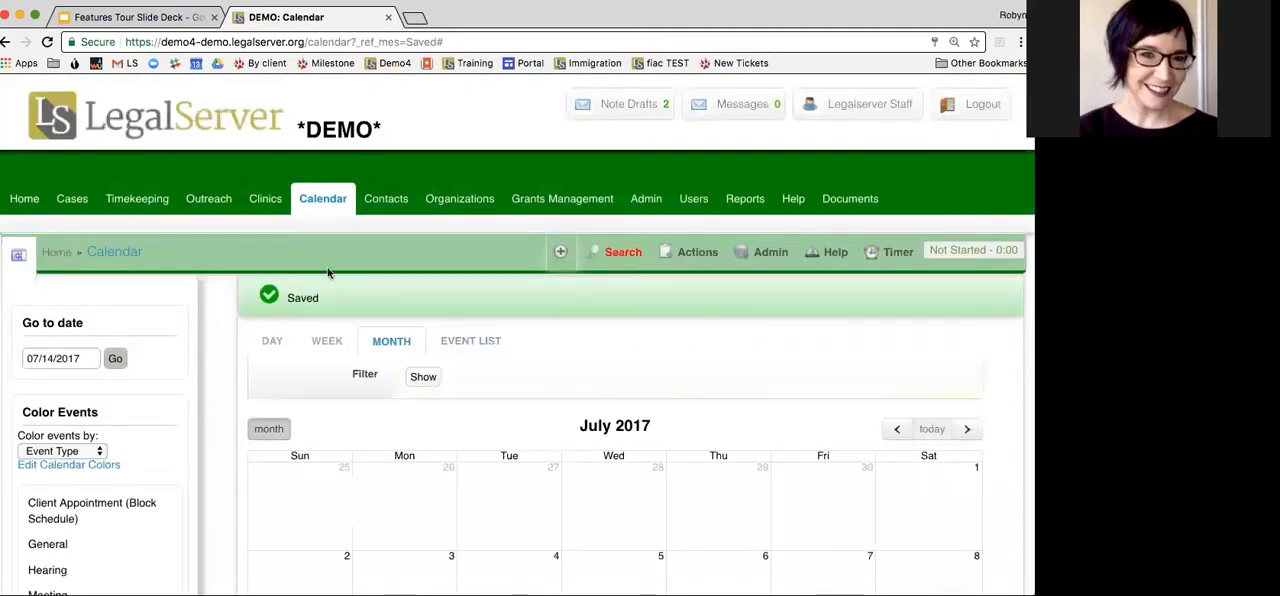
Return from the calendar to the case's Foreclosure Profile and display its case alerts
{"action": "left_click", "coordinate": [6, 42]}
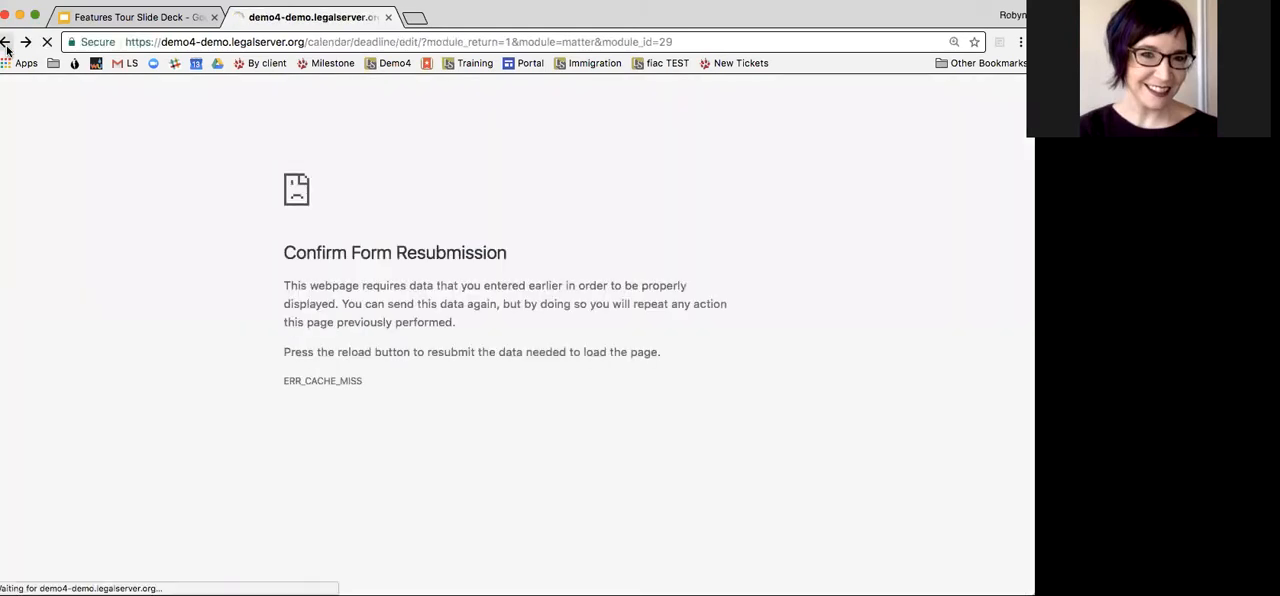
{"action": "scroll", "coordinate": [302, 320], "scroll_direction": "up", "scroll_amount": 3}
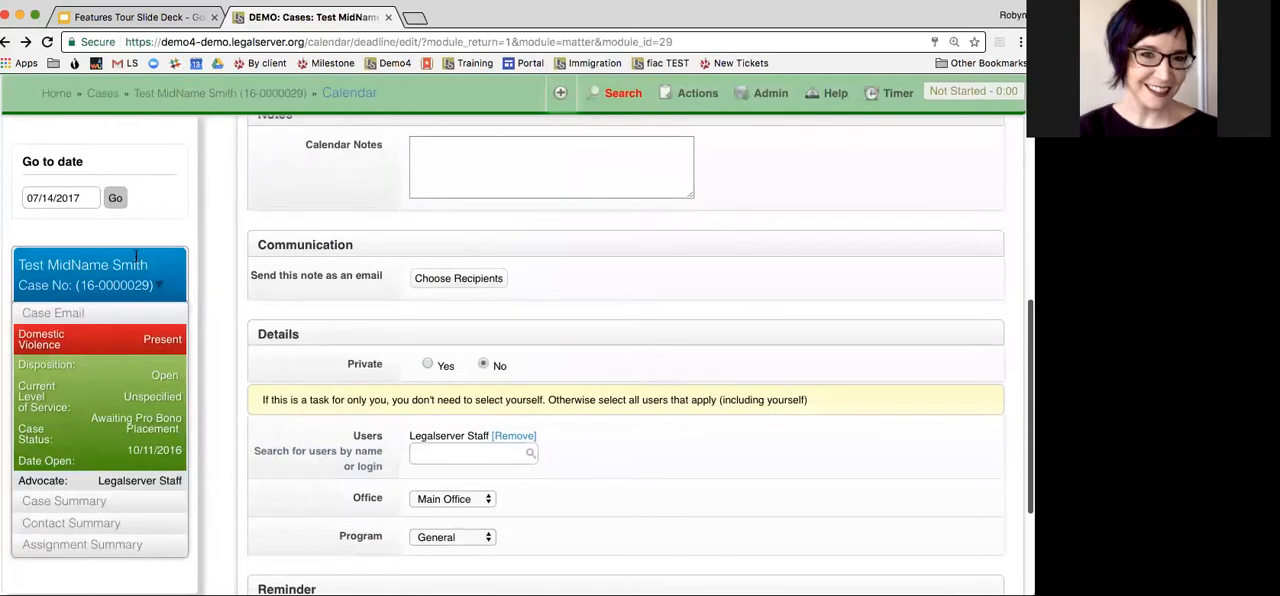
{"action": "scroll", "coordinate": [137, 262], "scroll_direction": "up", "scroll_amount": 2}
{"action": "left_click", "coordinate": [152, 95]}
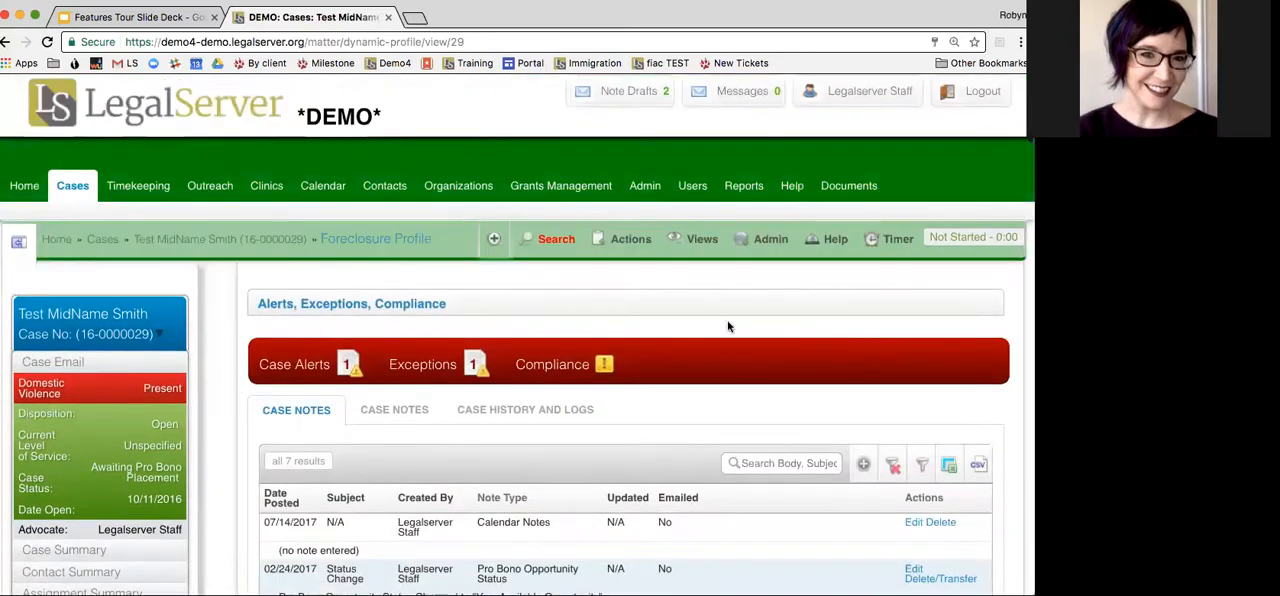
{"action": "scroll", "coordinate": [729, 325], "scroll_direction": "down", "scroll_amount": 2}
{"action": "left_click", "coordinate": [358, 281]}
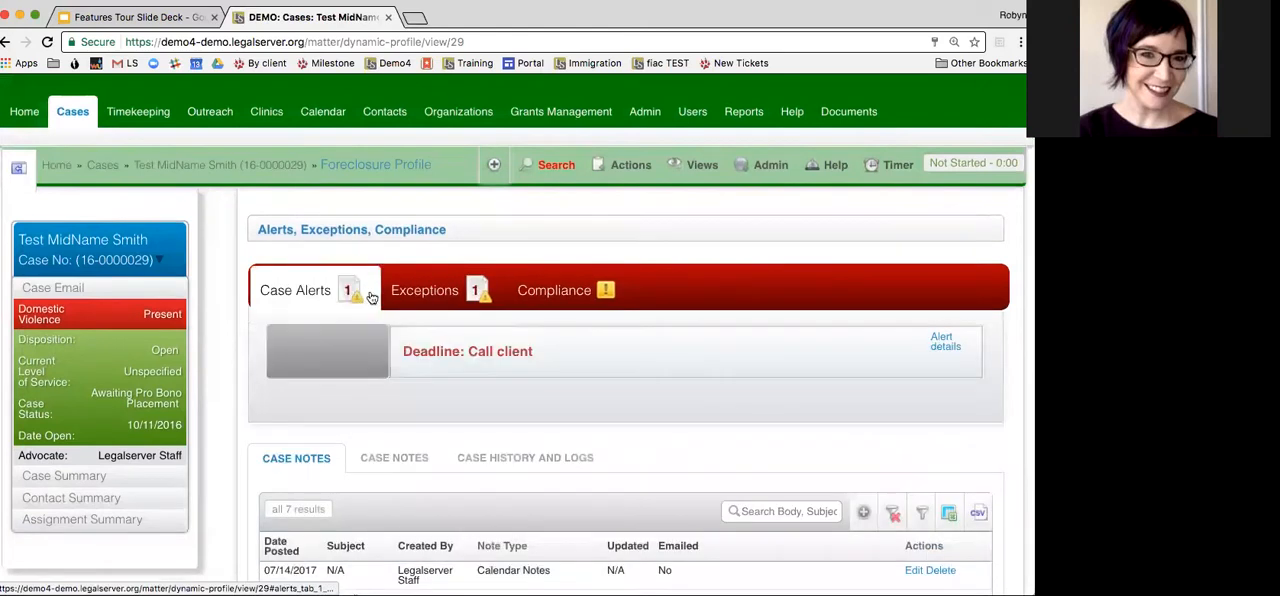
Show the case's tasks and events on its profile and review the incomplete tasks and upcoming events
{"action": "scroll", "coordinate": [586, 380], "scroll_direction": "down", "scroll_amount": 1}
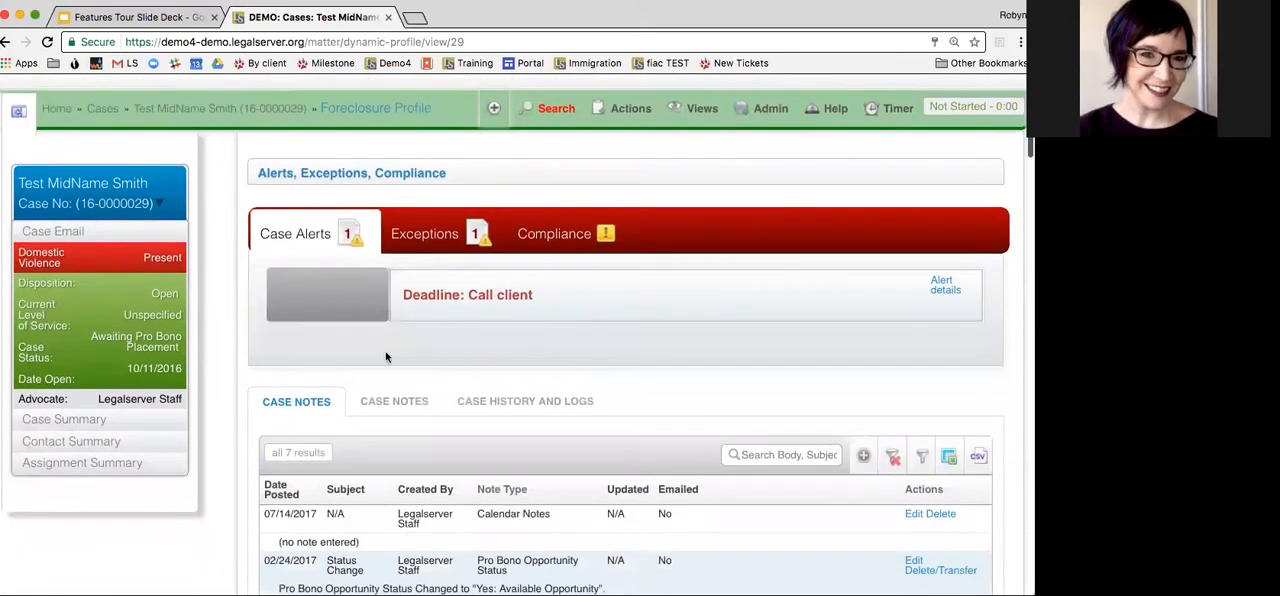
{"action": "scroll", "coordinate": [647, 368], "scroll_direction": "down", "scroll_amount": 10}
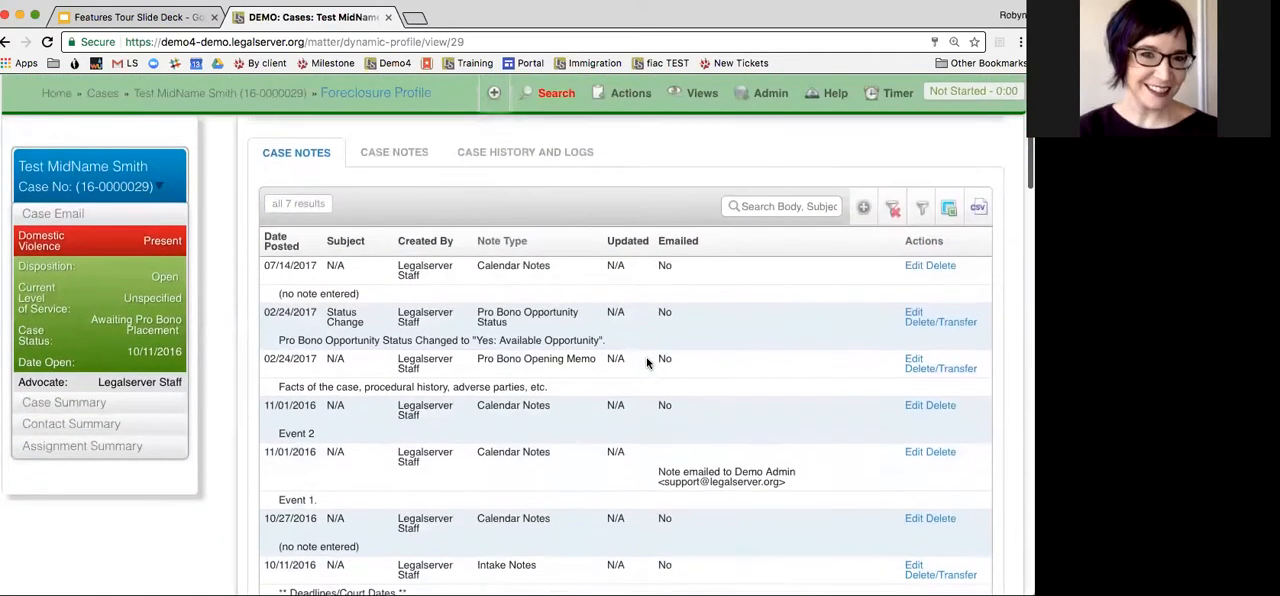
{"action": "left_click", "coordinate": [627, 400]}
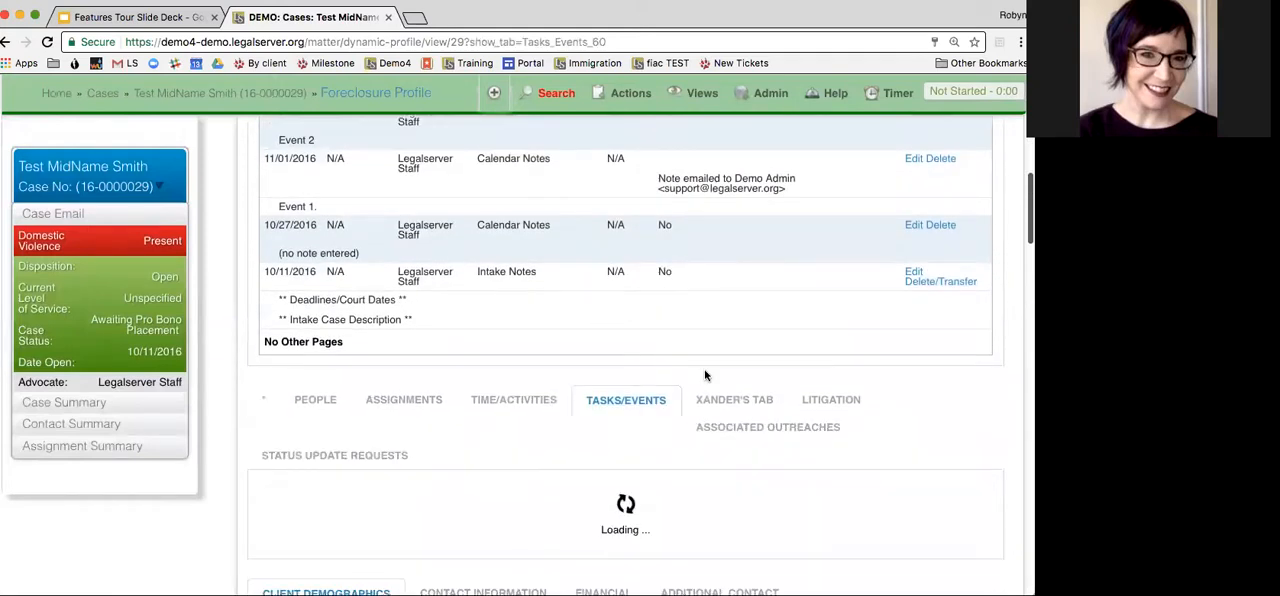
{"action": "scroll", "coordinate": [680, 370], "scroll_direction": "down", "scroll_amount": 3}
{"action": "scroll", "coordinate": [537, 483], "scroll_direction": "down", "scroll_amount": 2}
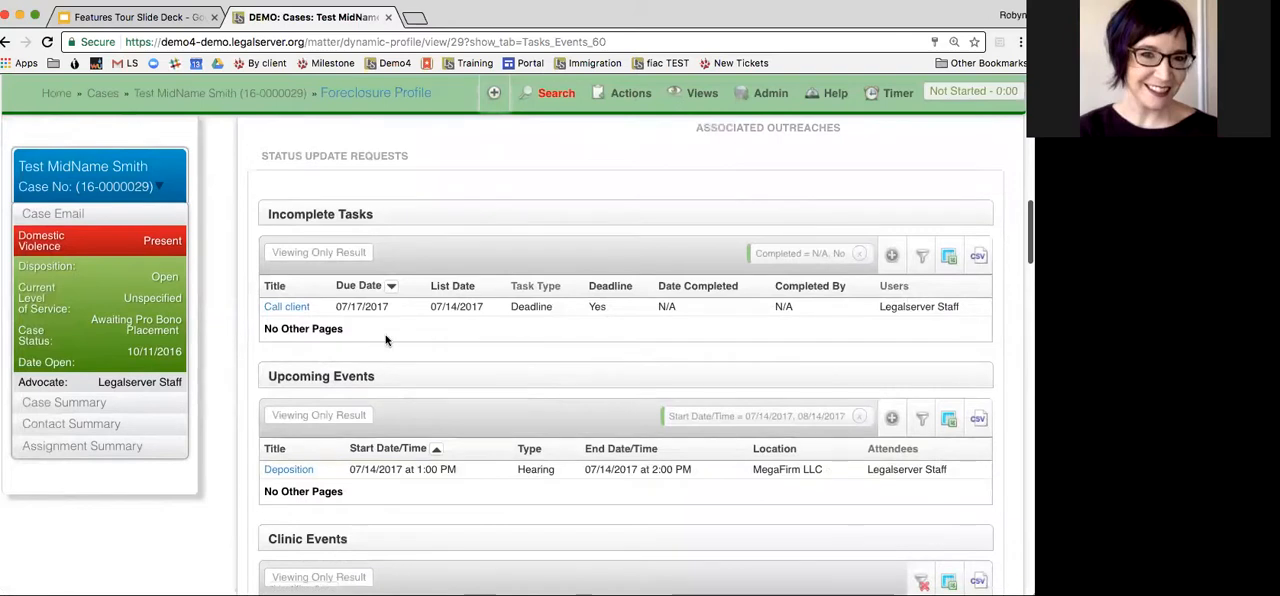
{"action": "scroll", "coordinate": [386, 341], "scroll_direction": "up", "scroll_amount": 1}
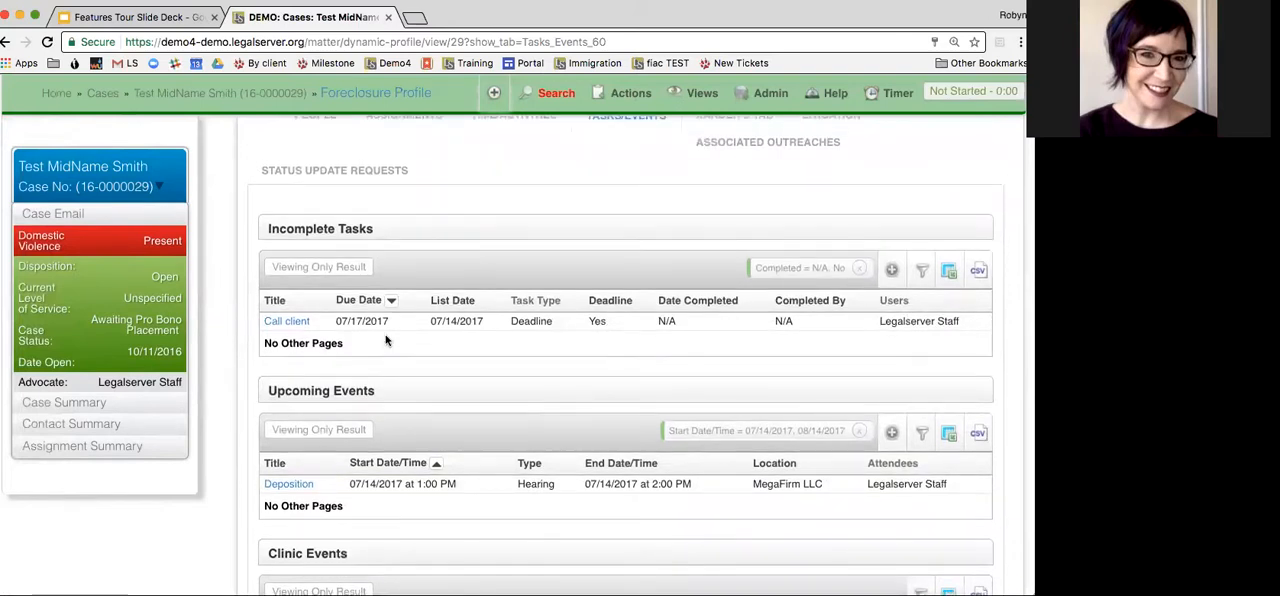
{"action": "scroll", "coordinate": [386, 341], "scroll_direction": "up", "scroll_amount": 1}
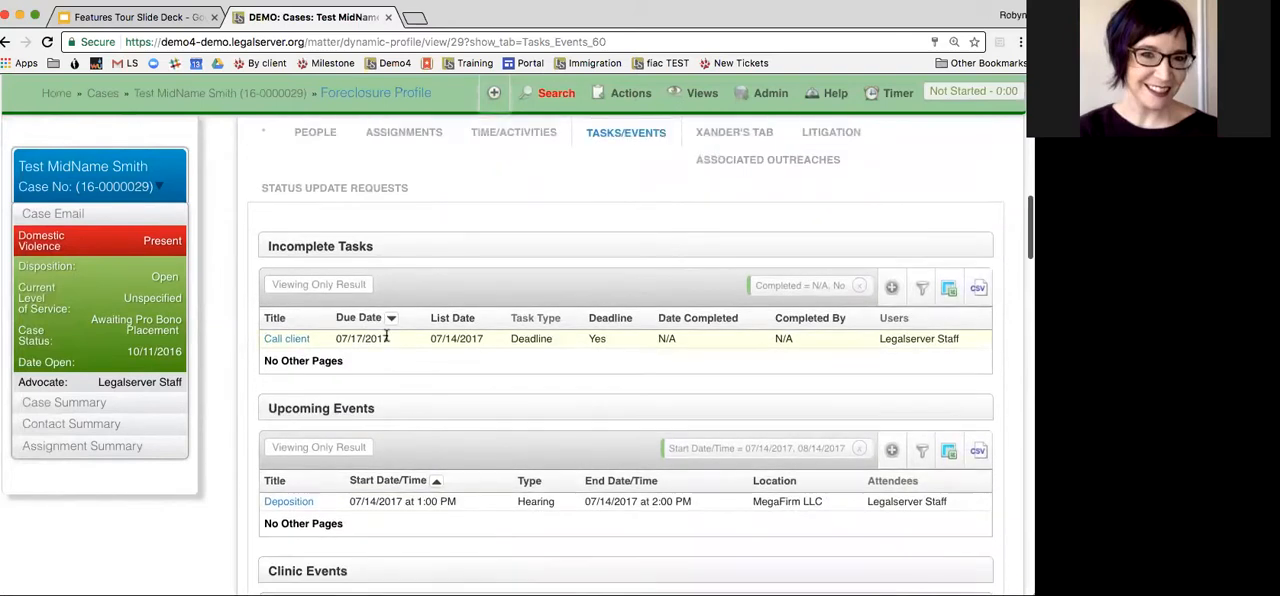
{"action": "scroll", "coordinate": [567, 381], "scroll_direction": "up", "scroll_amount": 1}
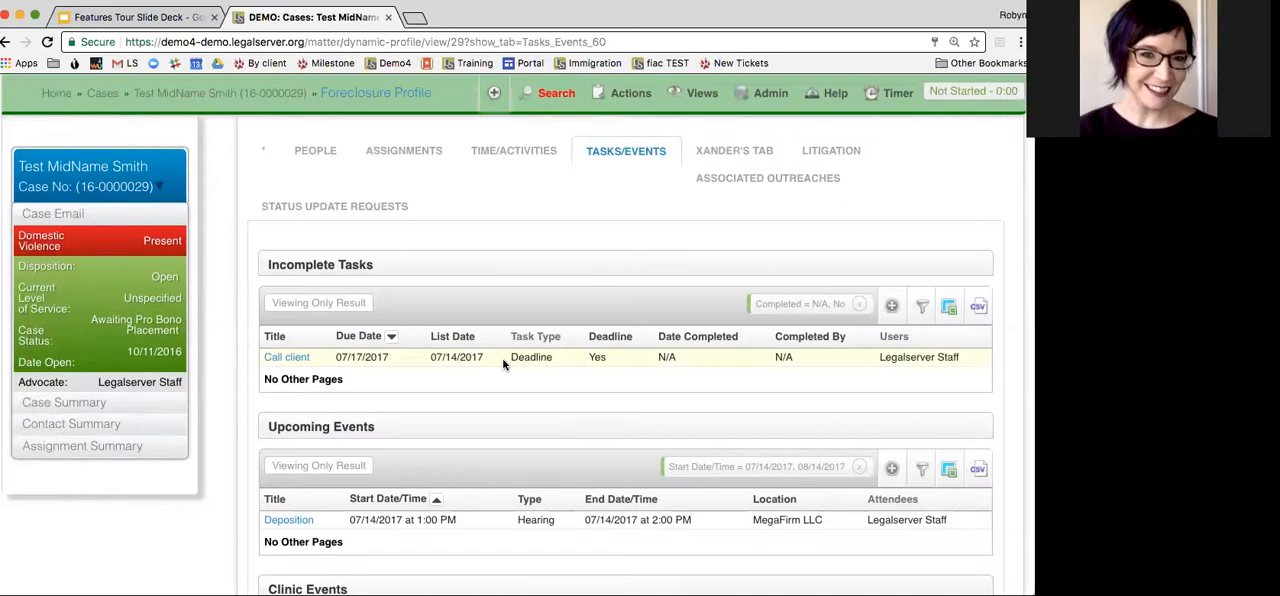
{"action": "scroll", "coordinate": [503, 363], "scroll_direction": "up", "scroll_amount": 10}
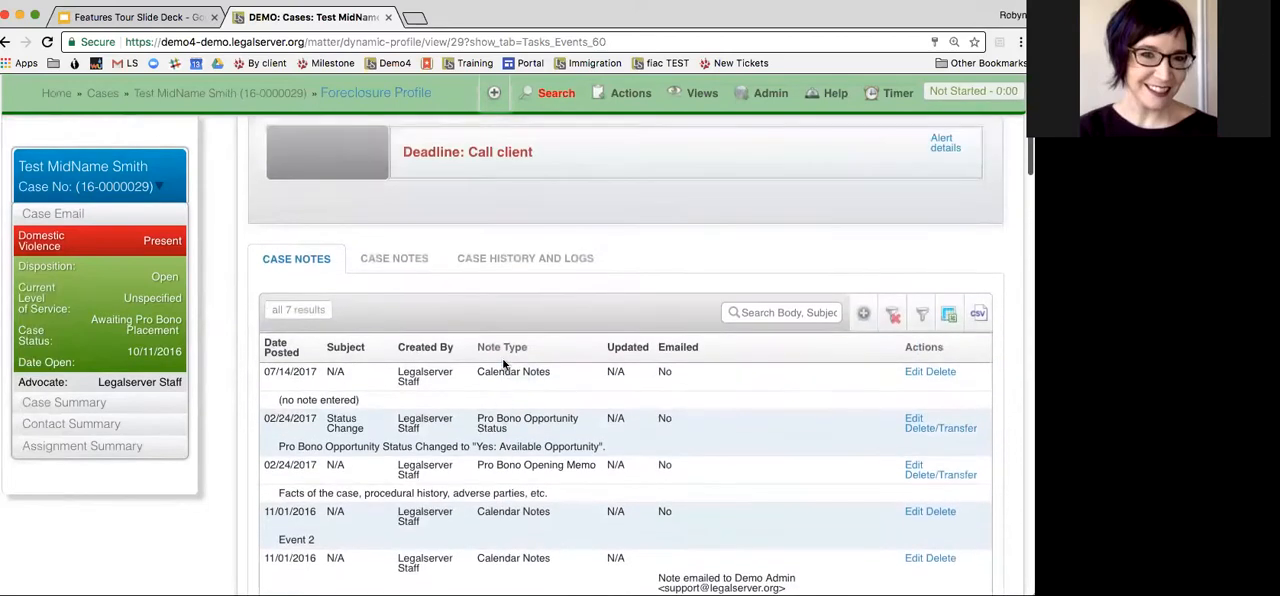